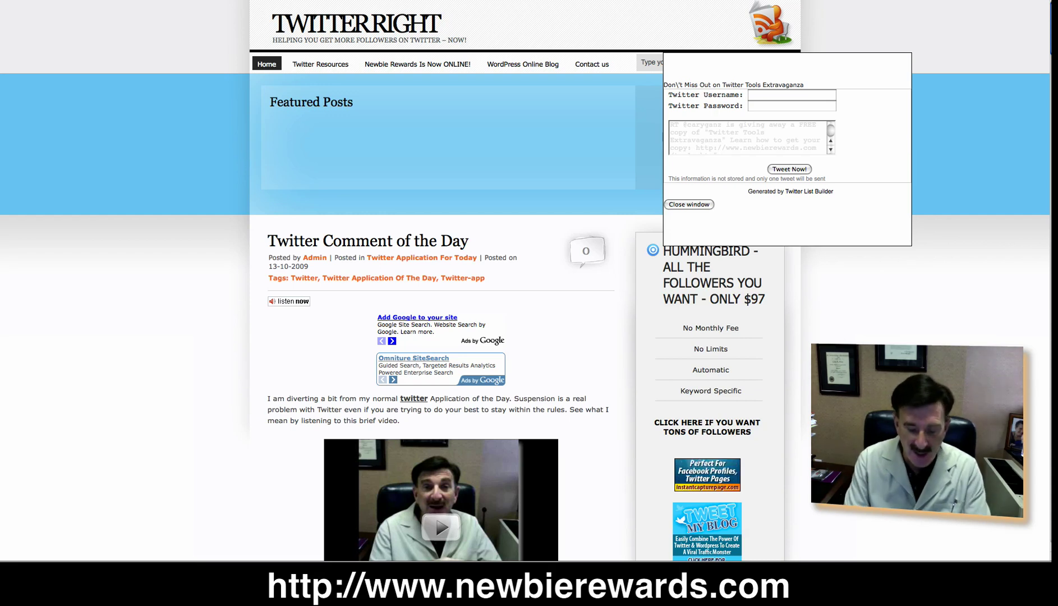
Log in to the Twitter Right WordPress admin through the wp-login page.
type("wp-admin")
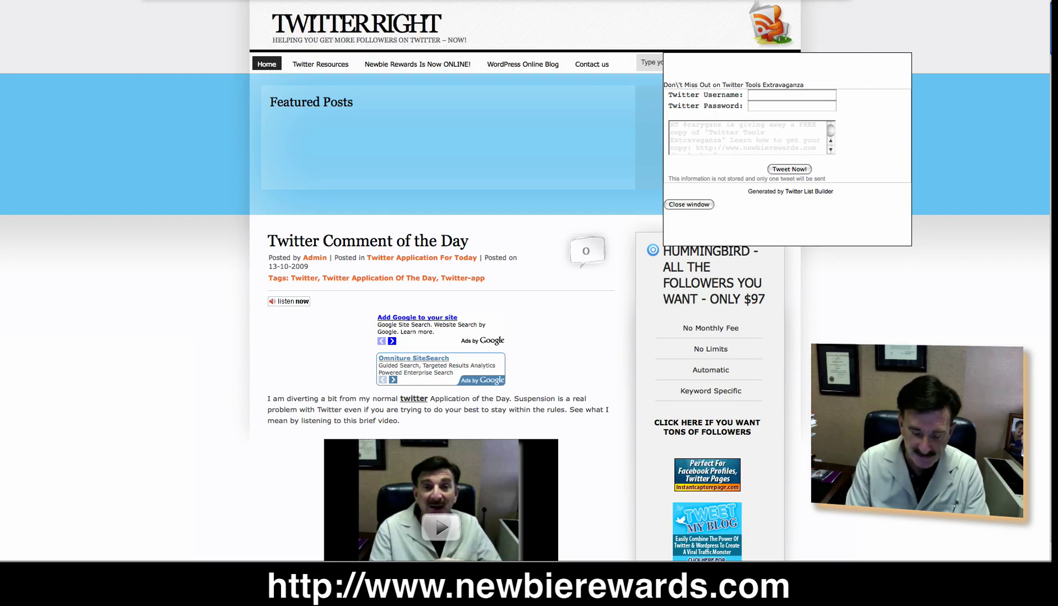
type("wp-login")
key("Return")
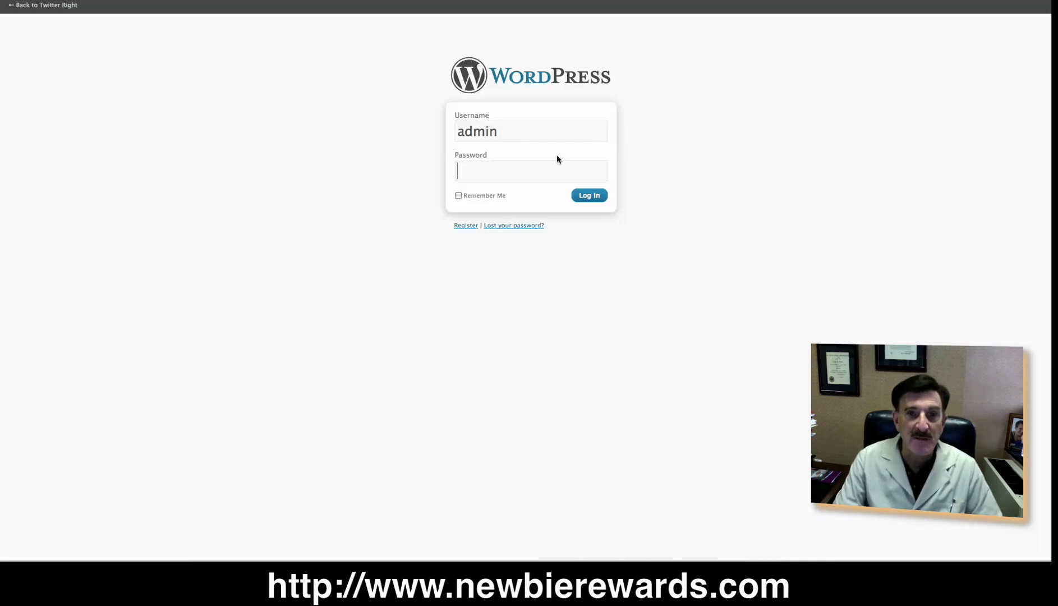
type("••••")
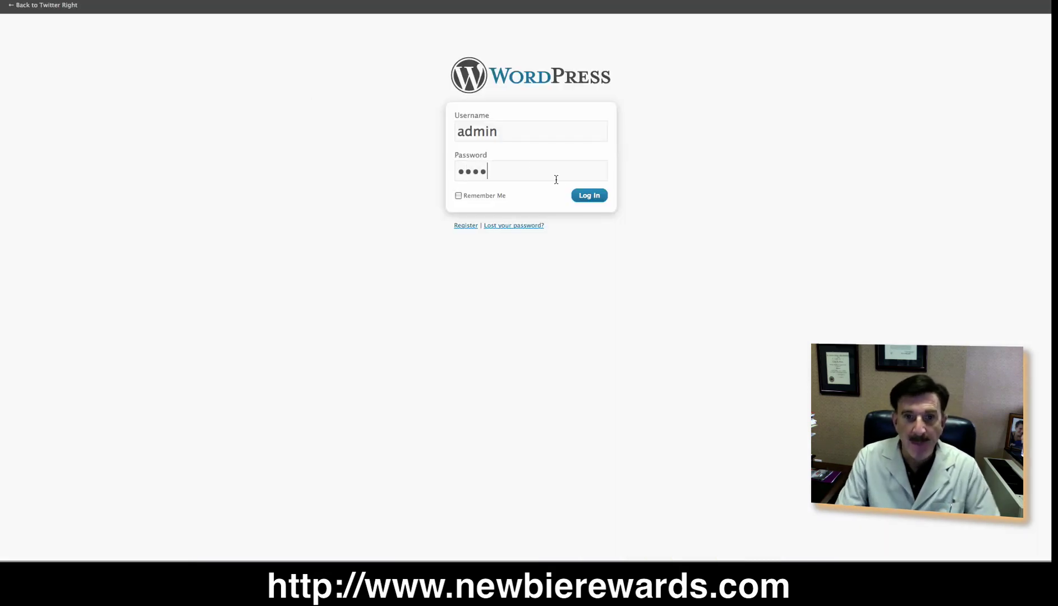
type("•••")
left_click(584, 197)
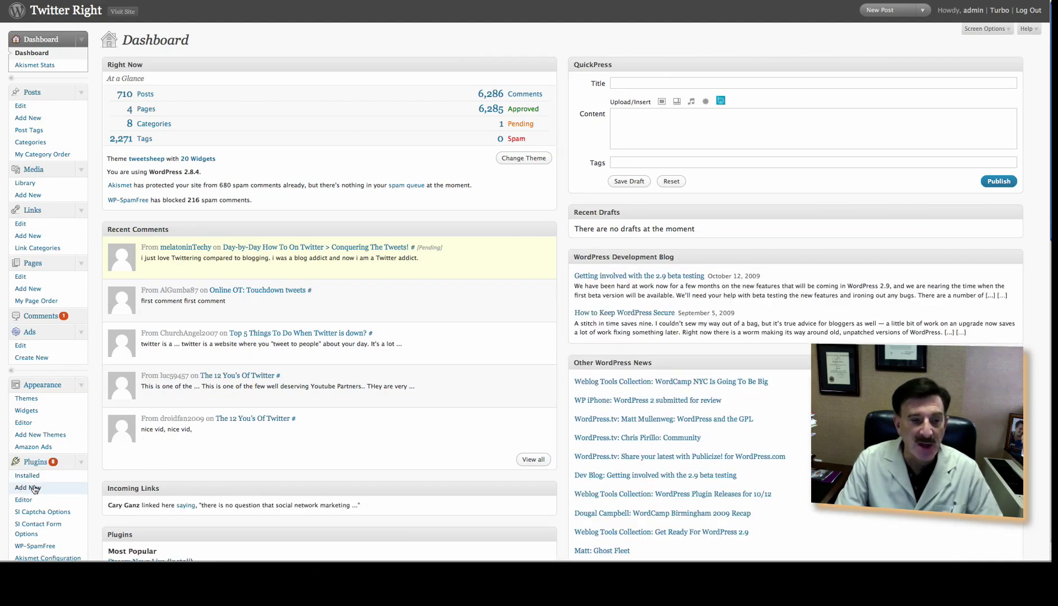
Open the Email Chat Contact Button Sidebar plugin's details from the Newest plugins list.
left_click(33, 488)
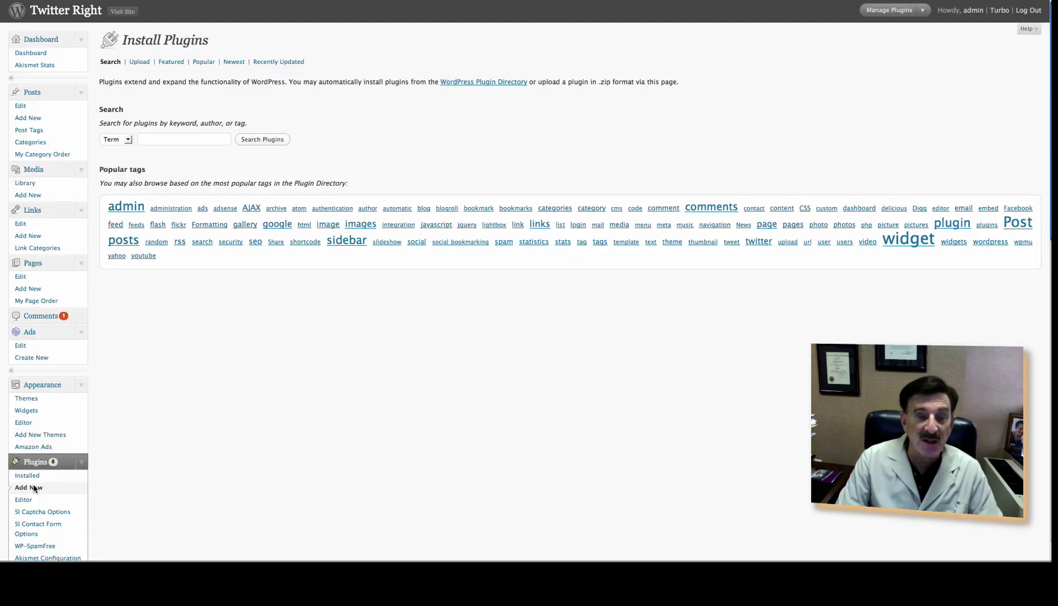
left_click(235, 64)
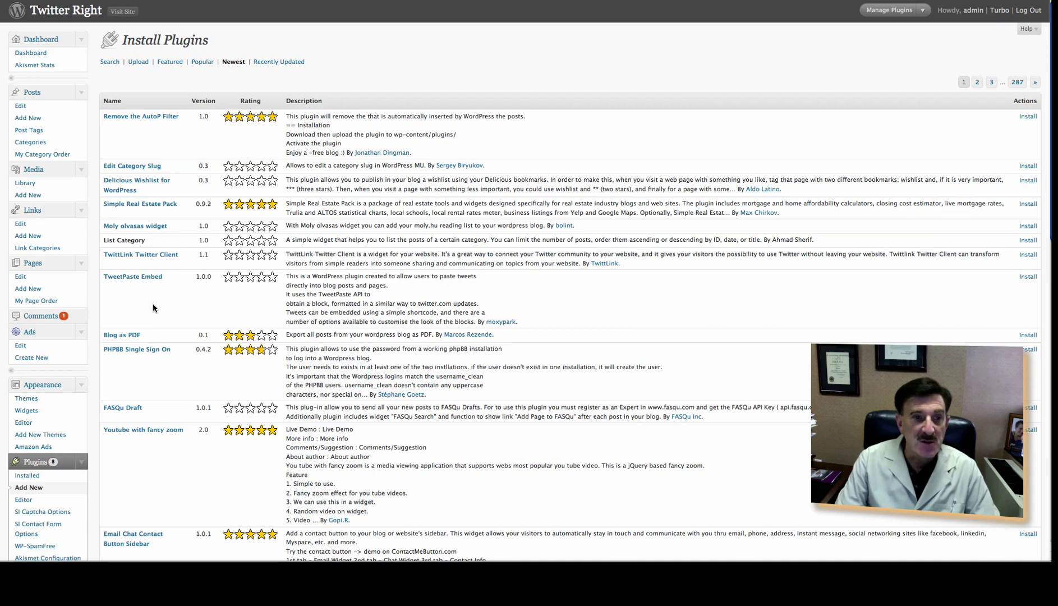
scroll(151, 393, "down", 4)
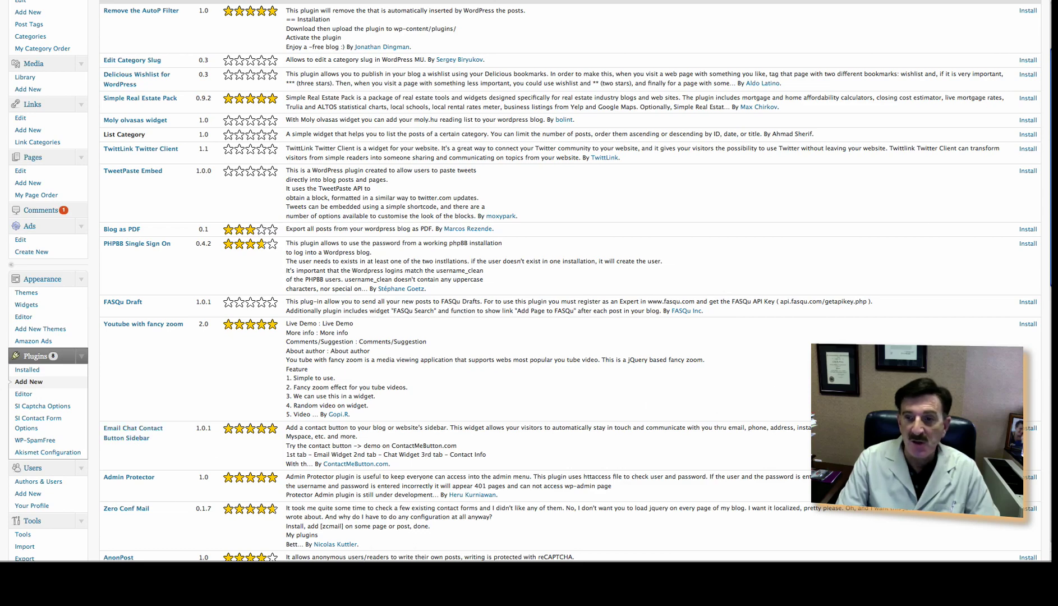
left_click(1029, 430)
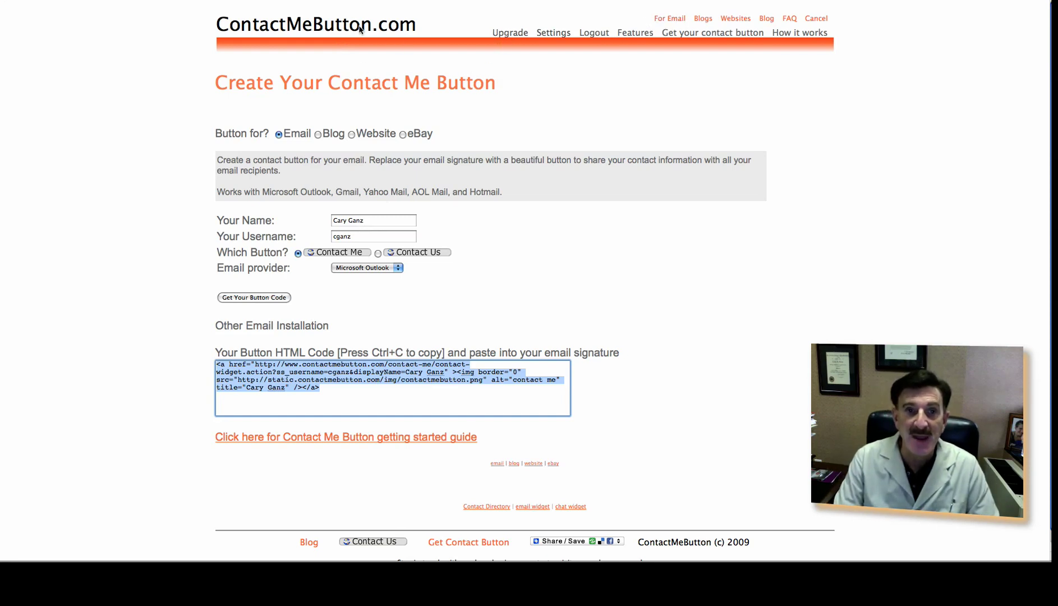
Go back to the Contact Me Button for Blogs page and continue to the upgrade services page.
left_click(671, 20)
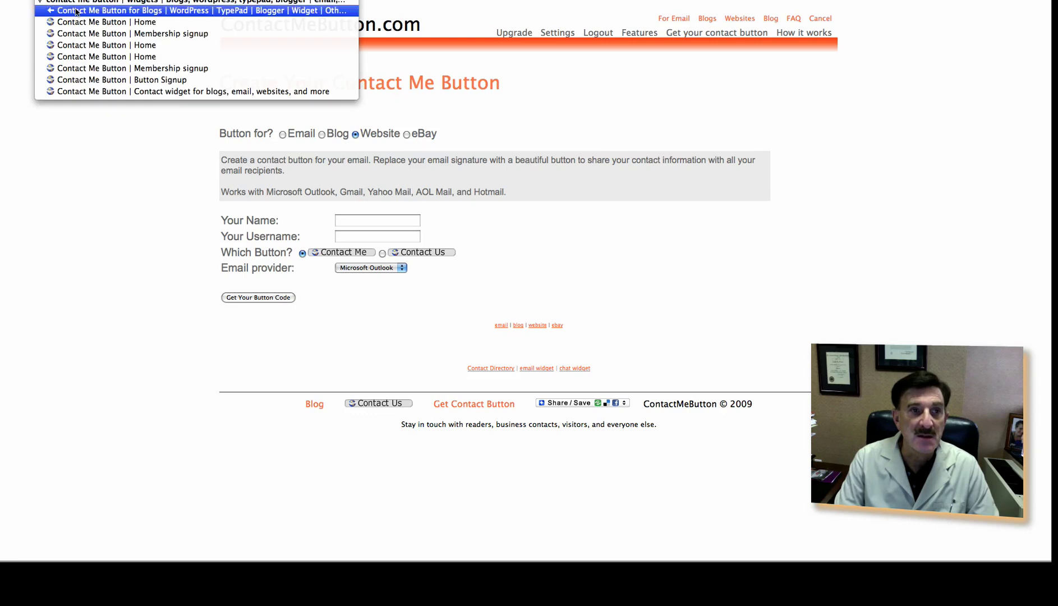
left_click(92, 22)
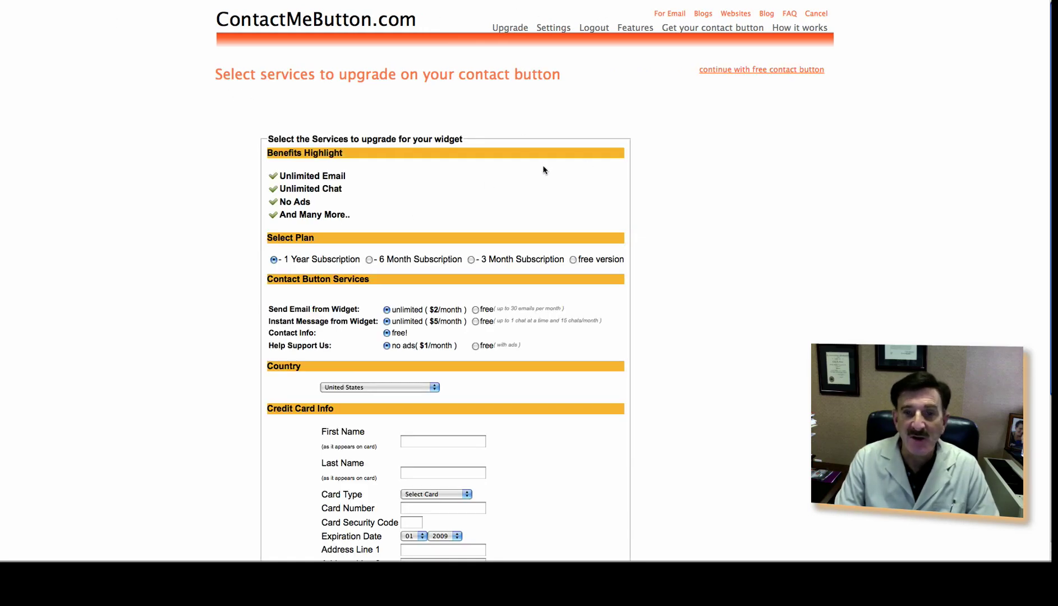
scroll(533, 167, "down", 2)
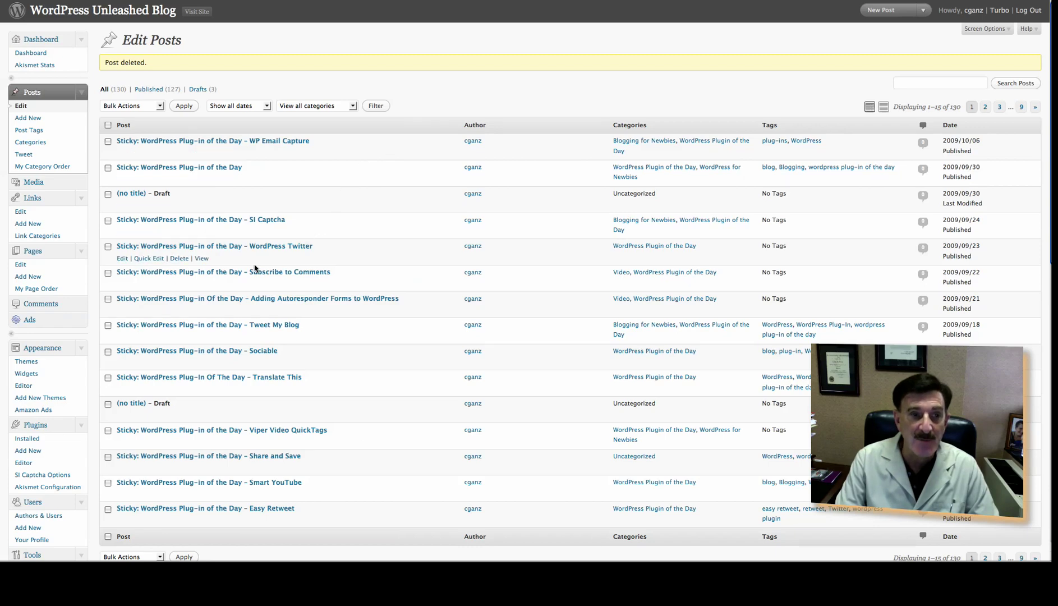
Activate Contact Button Sidebar and scroll the sidebar to Settings > Contact Button Sidebar.
scroll(240, 278, "down", 3)
scroll(240, 278, "down", 4)
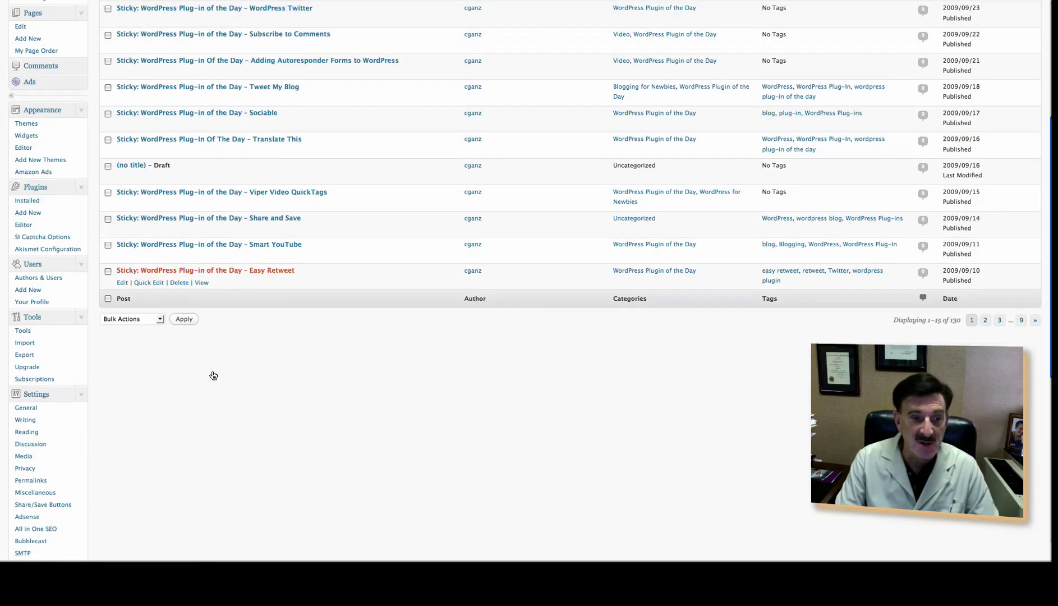
scroll(129, 418, "down", 4)
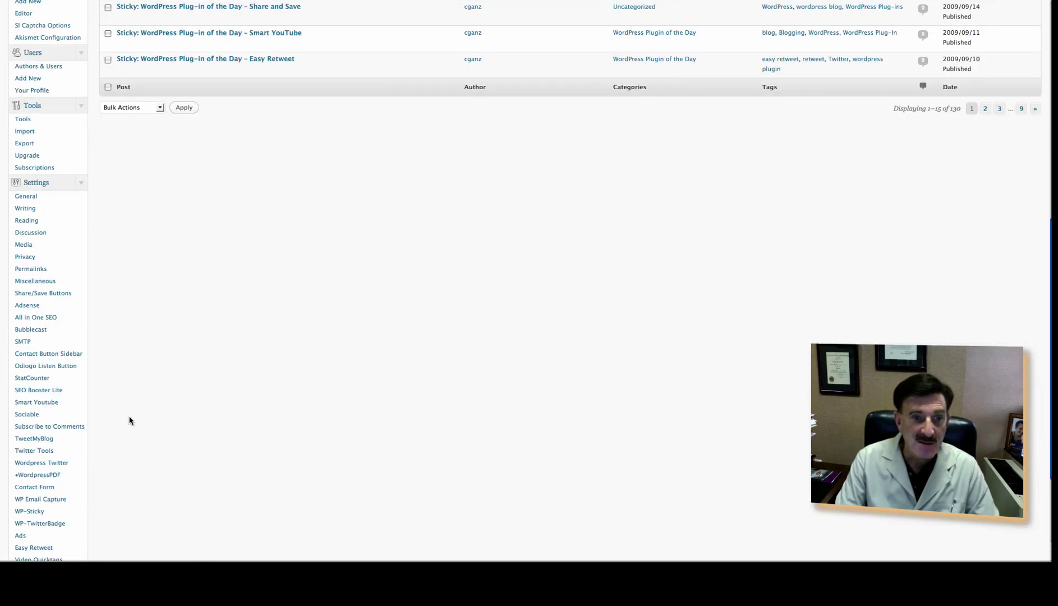
scroll(130, 418, "down", 2)
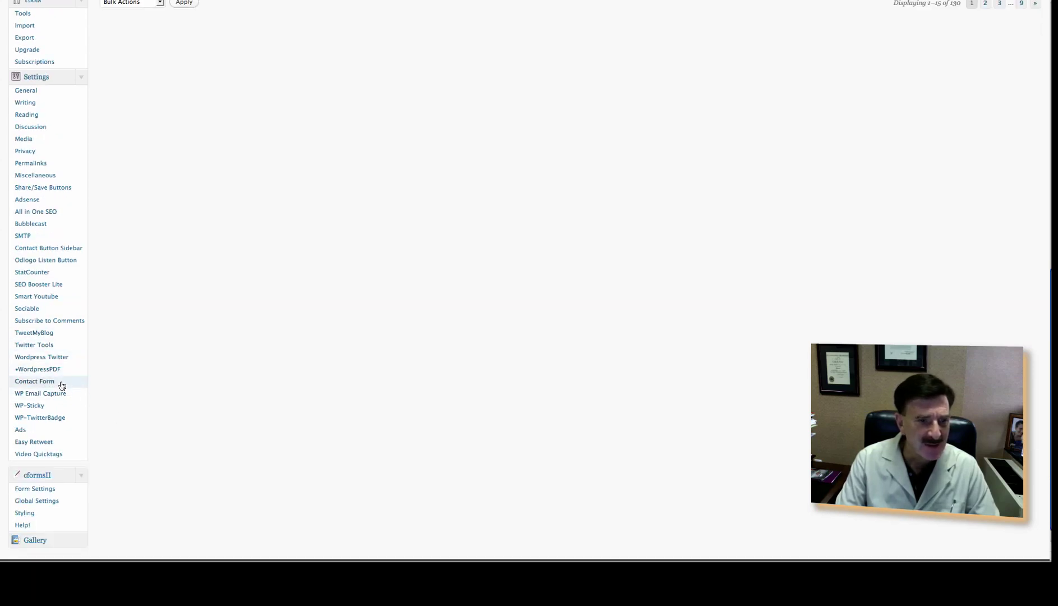
left_click(48, 250)
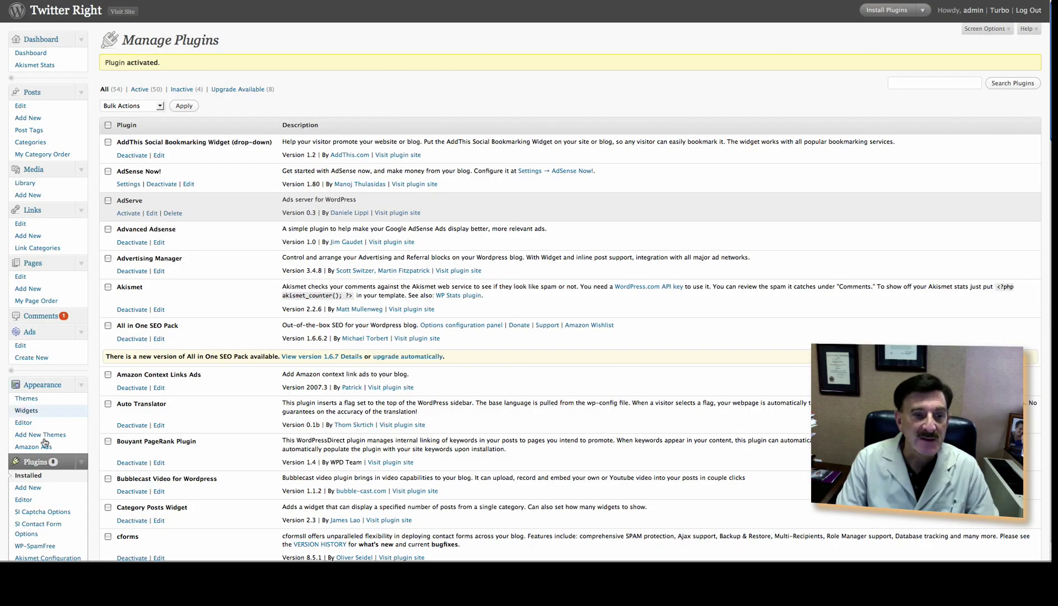
scroll(43, 437, "down", 3)
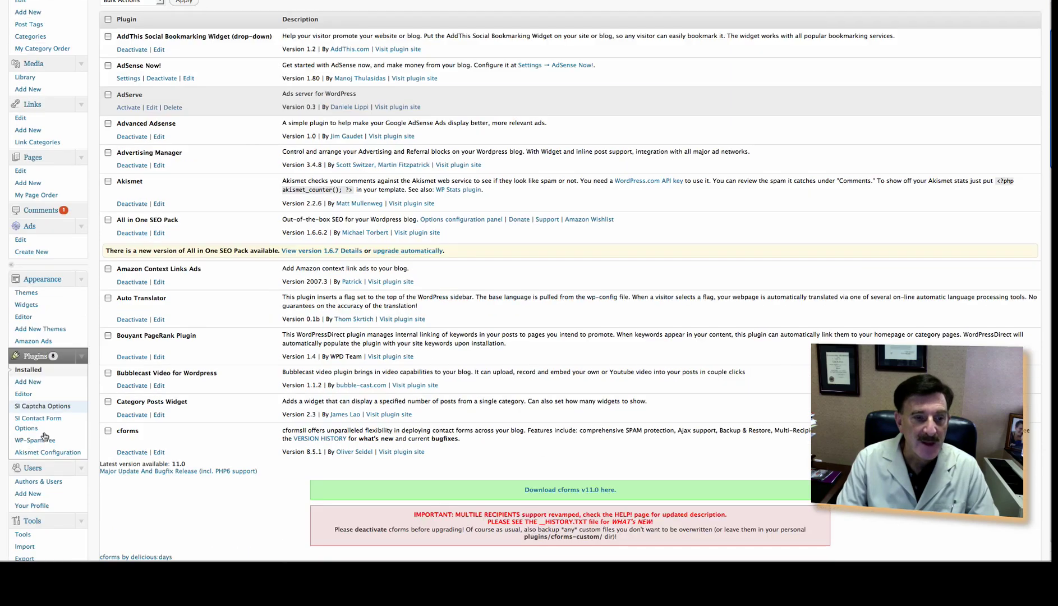
scroll(43, 437, "down", 3)
scroll(45, 436, "down", 2)
scroll(45, 437, "down", 2)
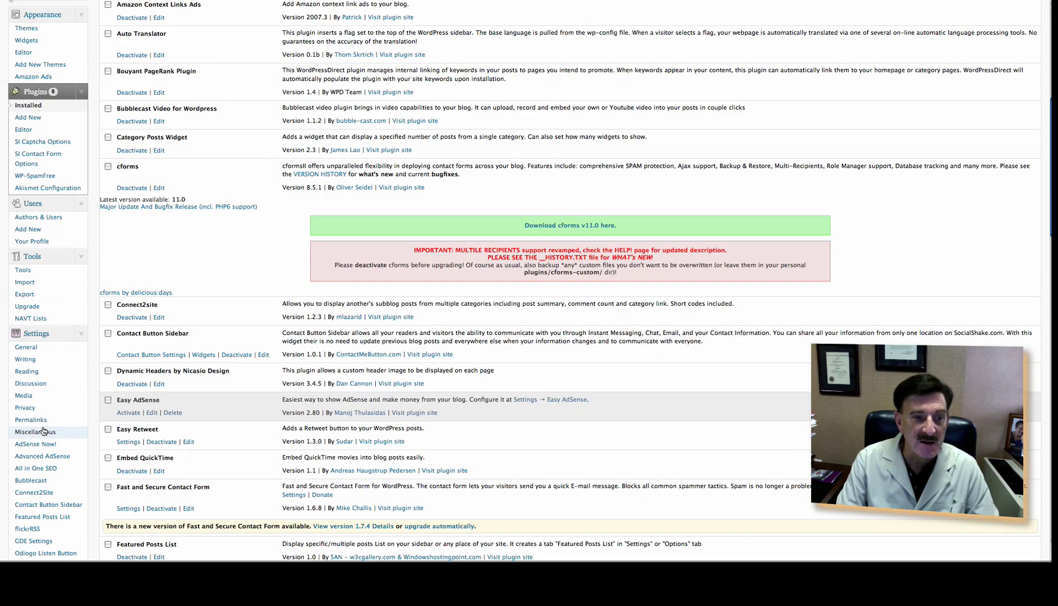
scroll(43, 438, "down", 2)
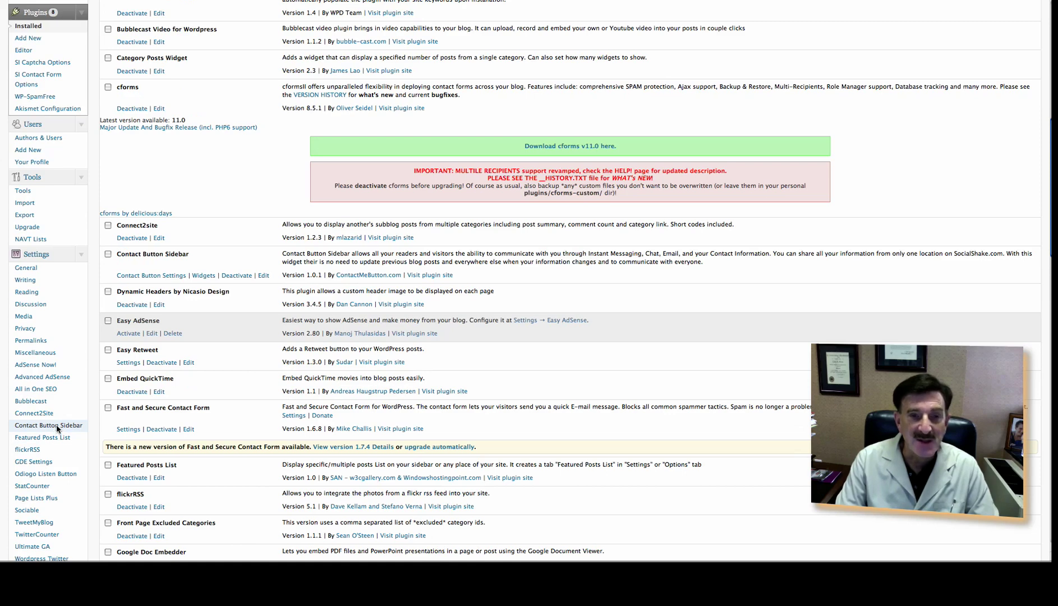
Set the Contact Button username to cganz and display name to Newbie Rewards, and save.
left_click(57, 426)
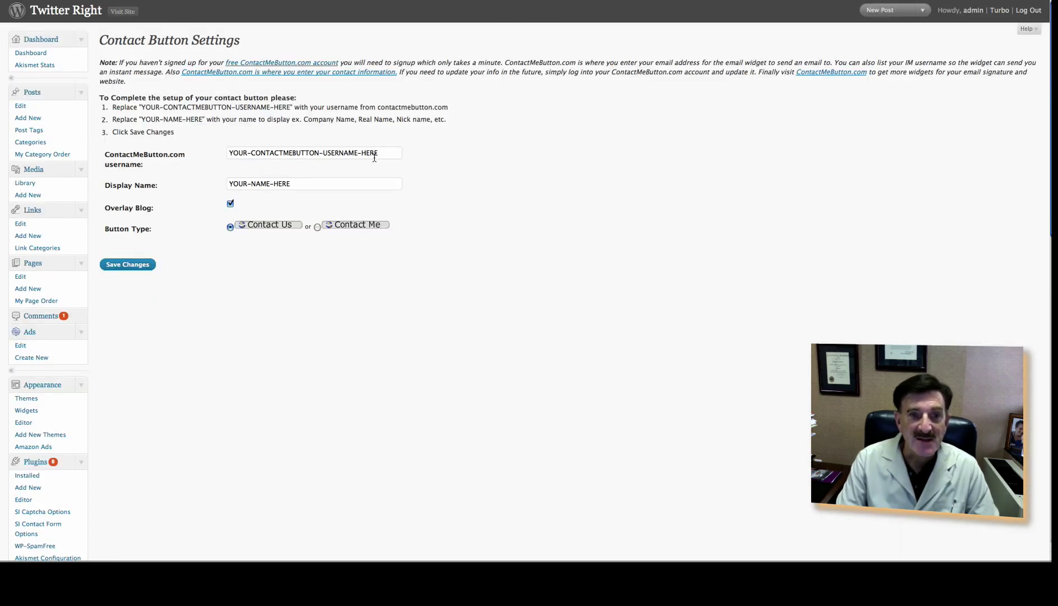
left_click_drag(384, 153, 228, 156)
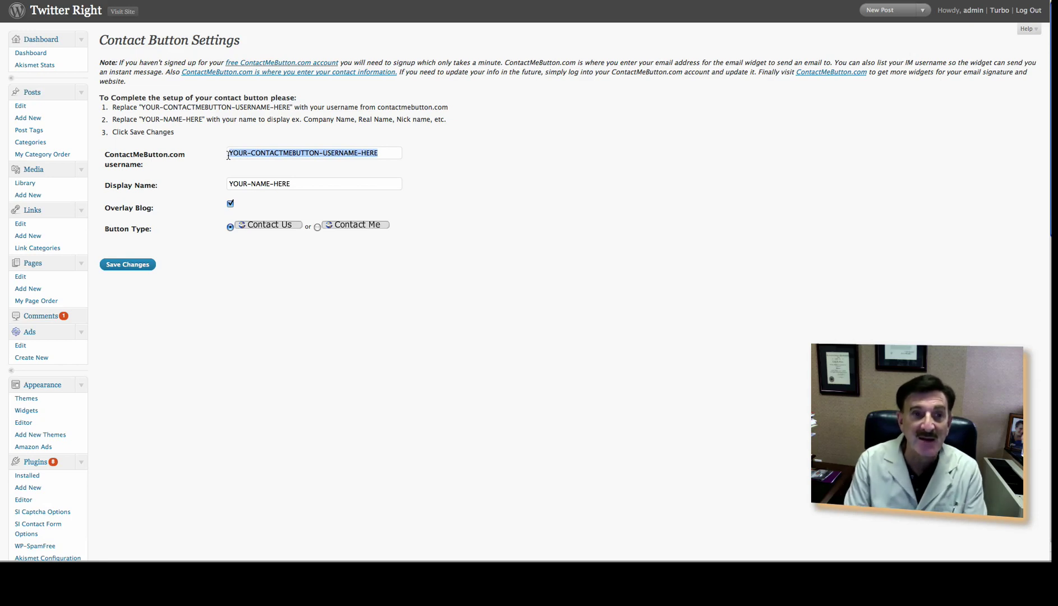
type("jcganz")
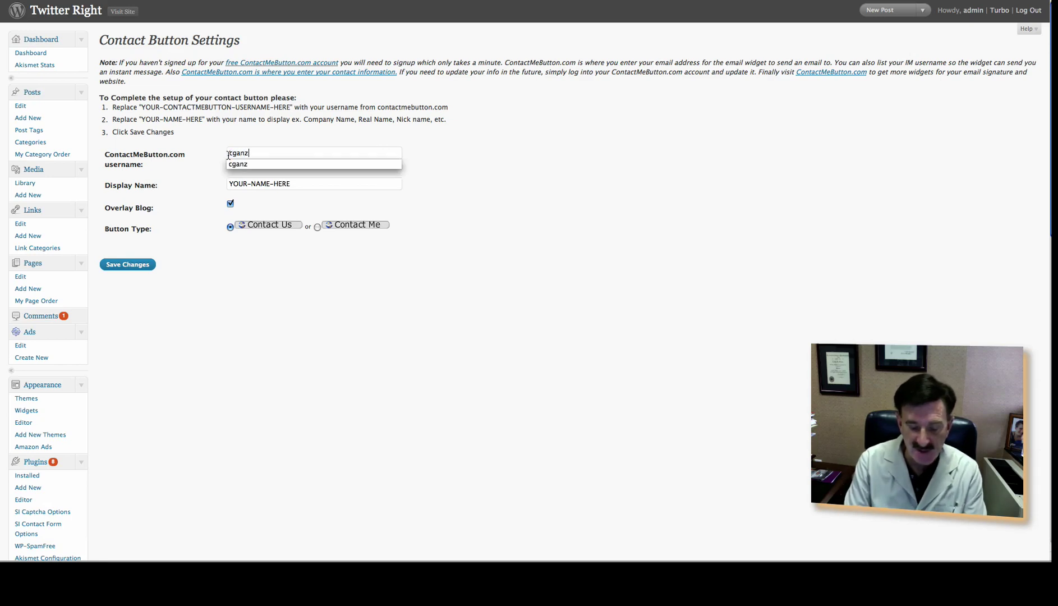
key("Tab")
type("Ne")
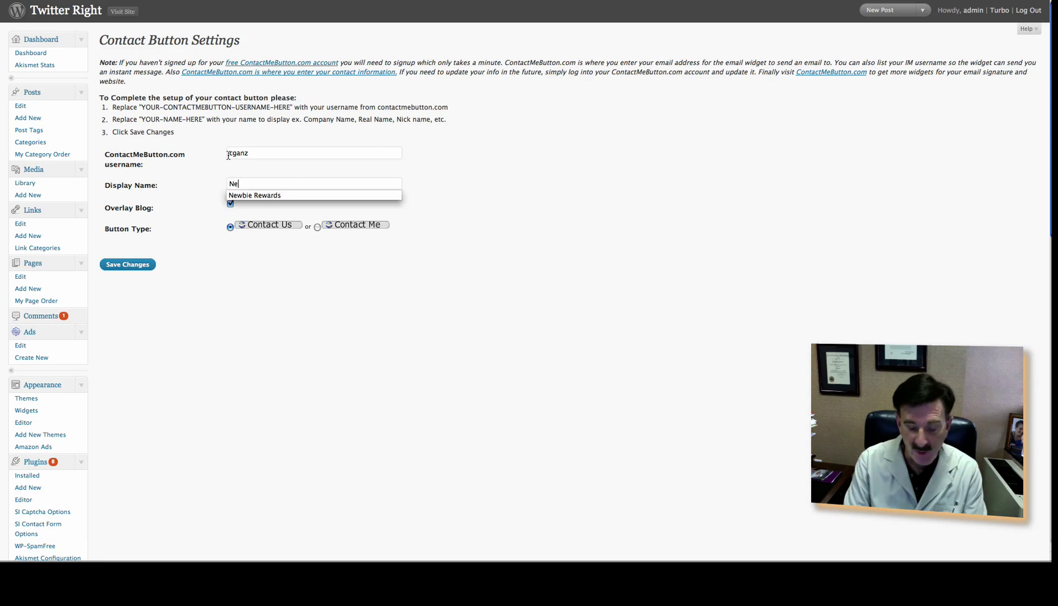
type("wbie Rear")
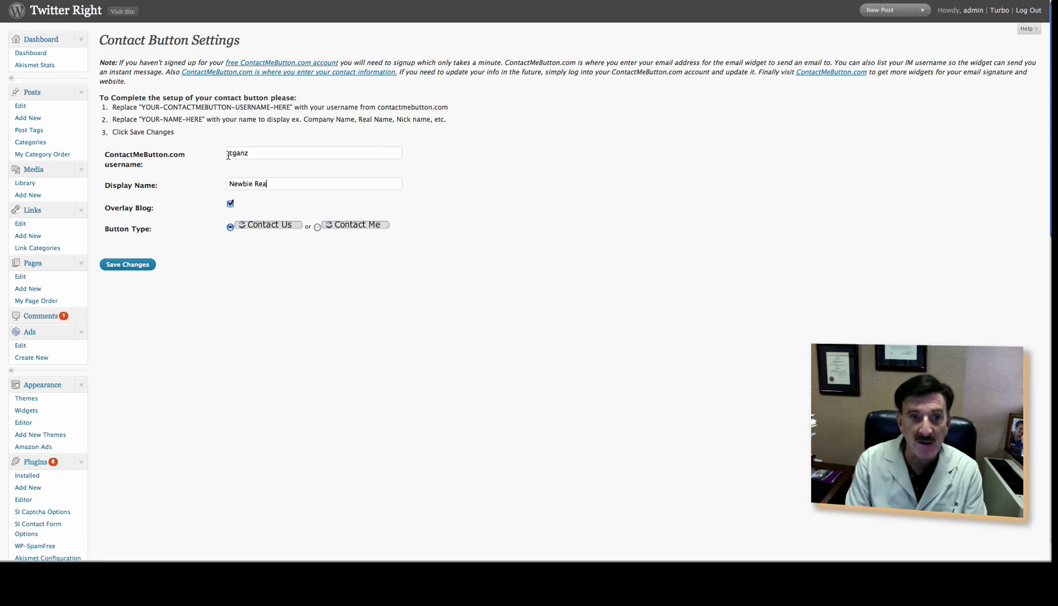
key("BackSpace")
type("wr")
key("BackSpace")
type("ards")
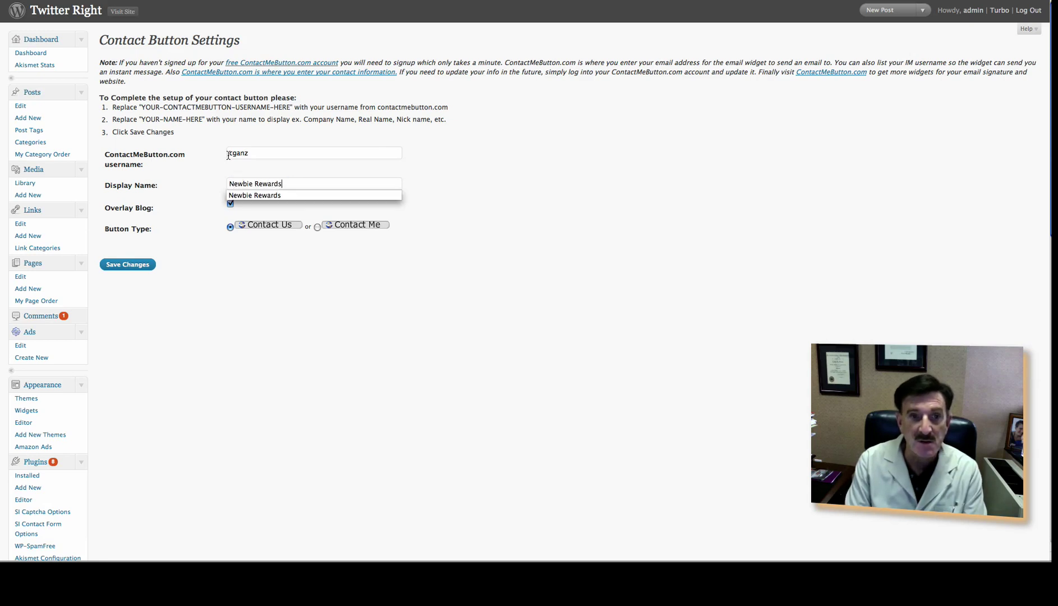
key("Down")
key("Return")
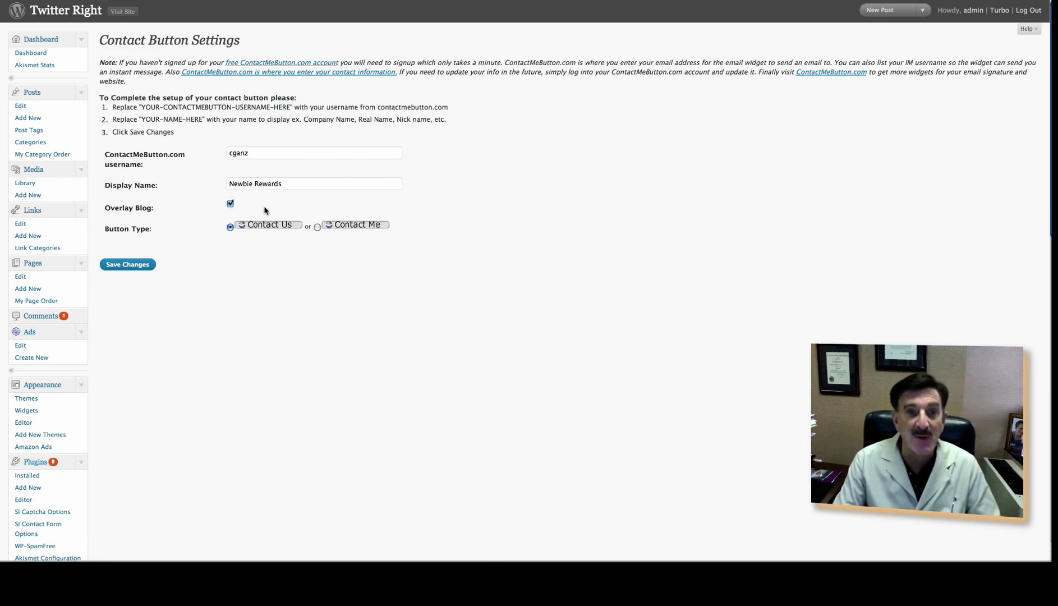
left_click(137, 267)
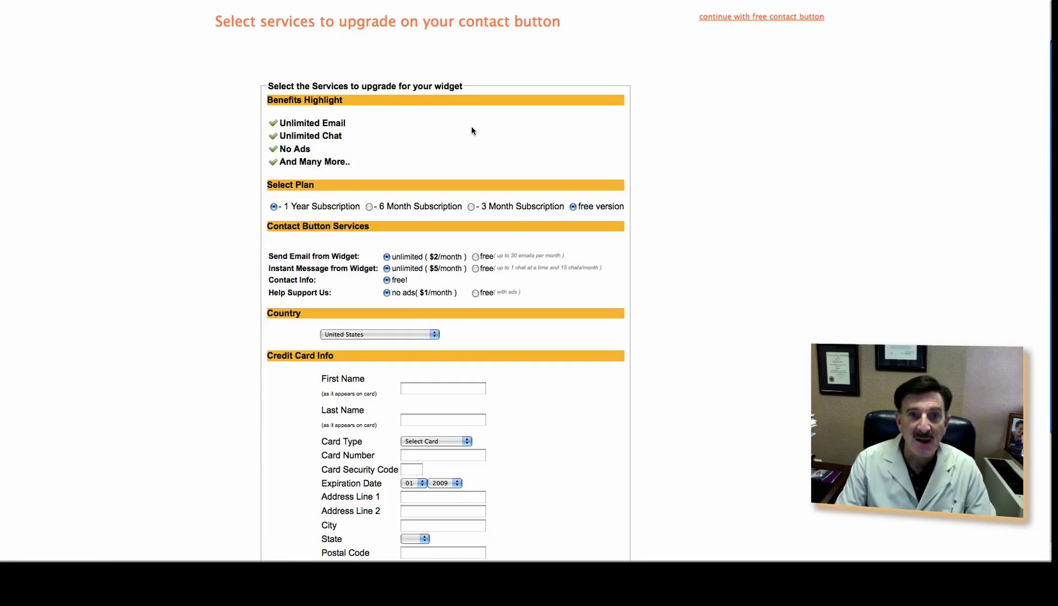
Open Create Your Contact Me Button and fill Your Name with the suggested full name.
scroll(521, 73, "up", 2)
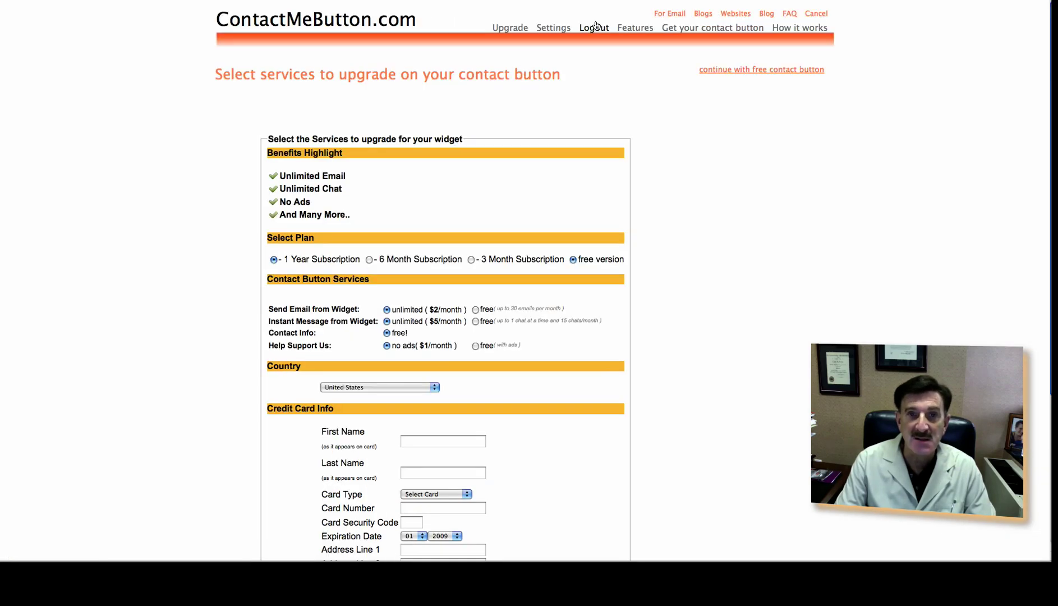
left_click(705, 31)
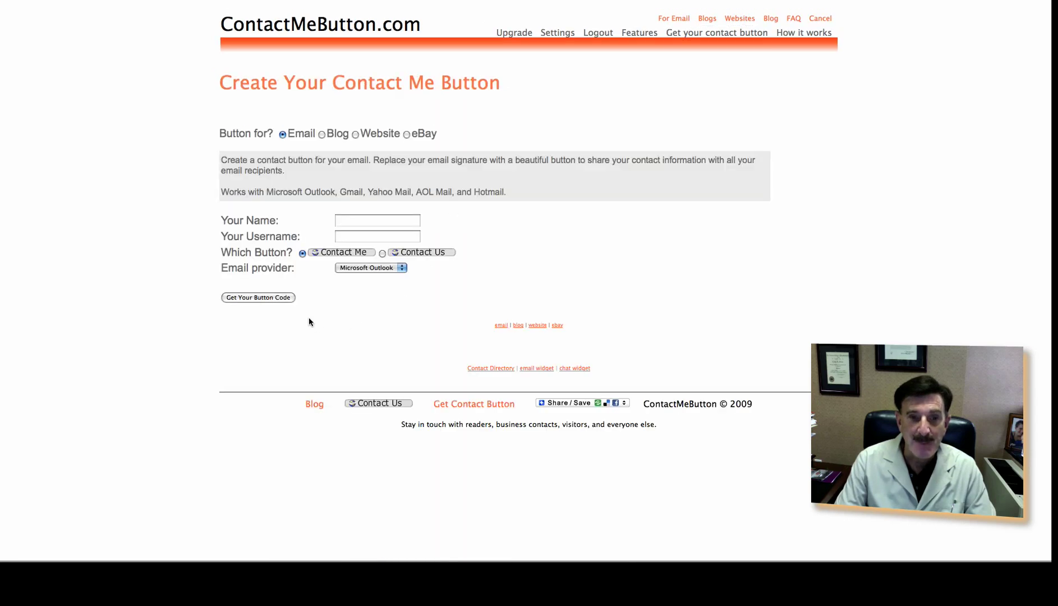
left_click(346, 219)
type("cganz")
key("Tab")
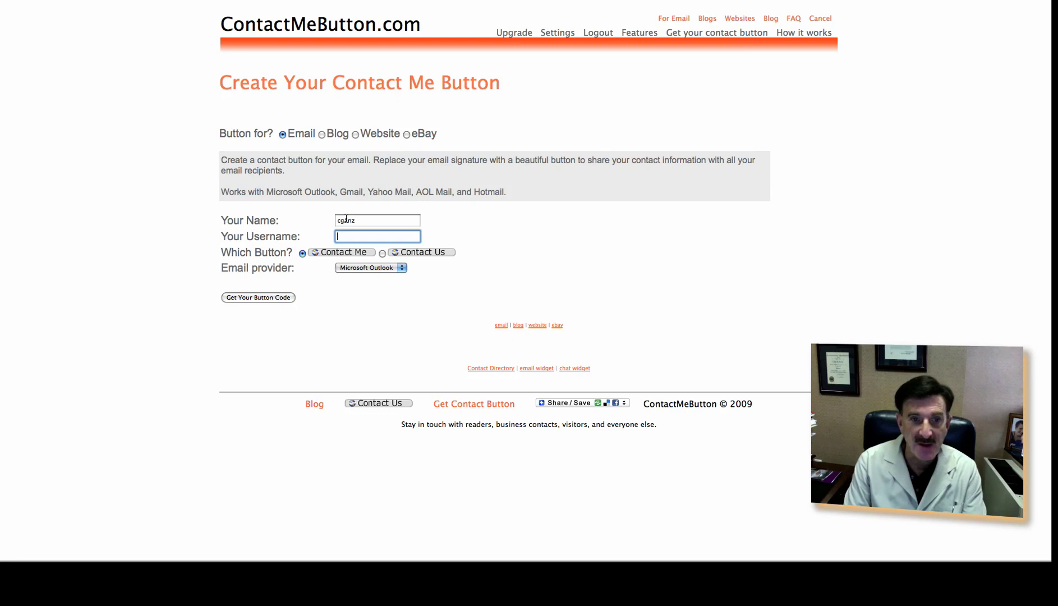
double_click(346, 219)
type("Cary G")
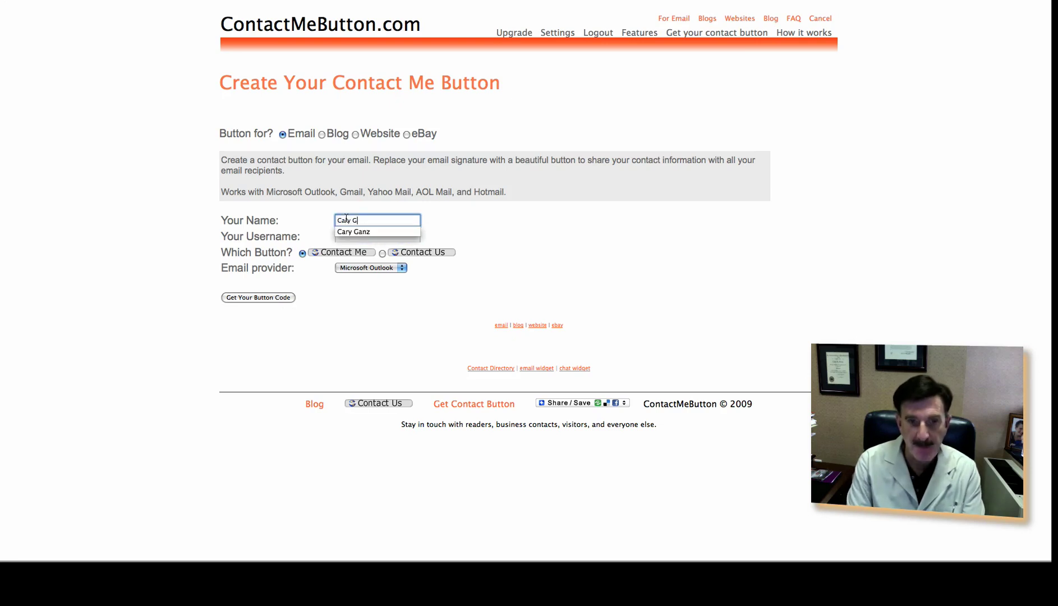
key("Down")
key("Return")
Enter cganz as Your Username and show the Email provider choices.
key("Tab")
type("cganz")
key("Escape")
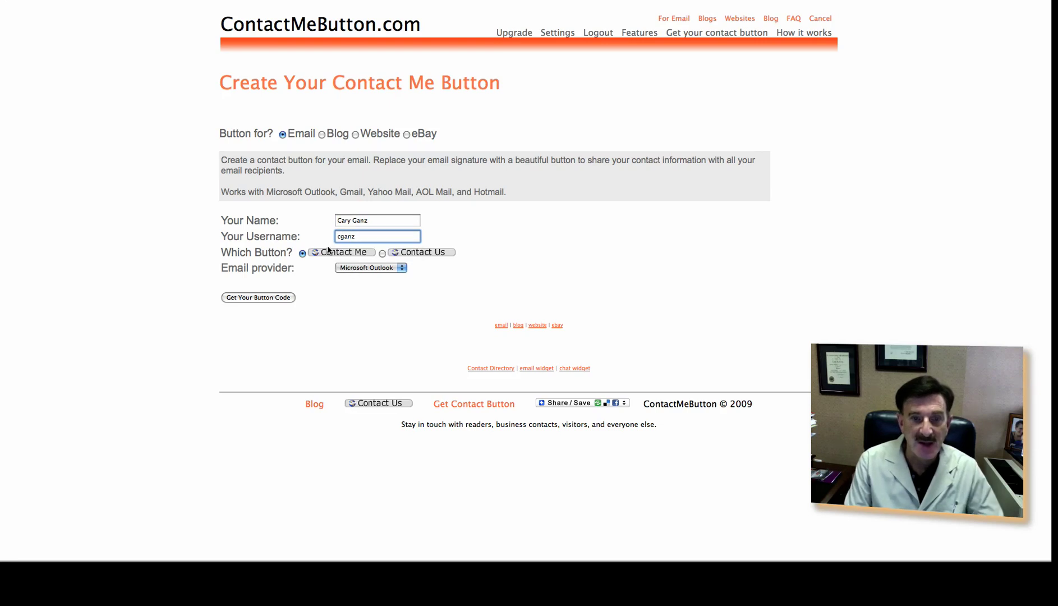
left_click(402, 269)
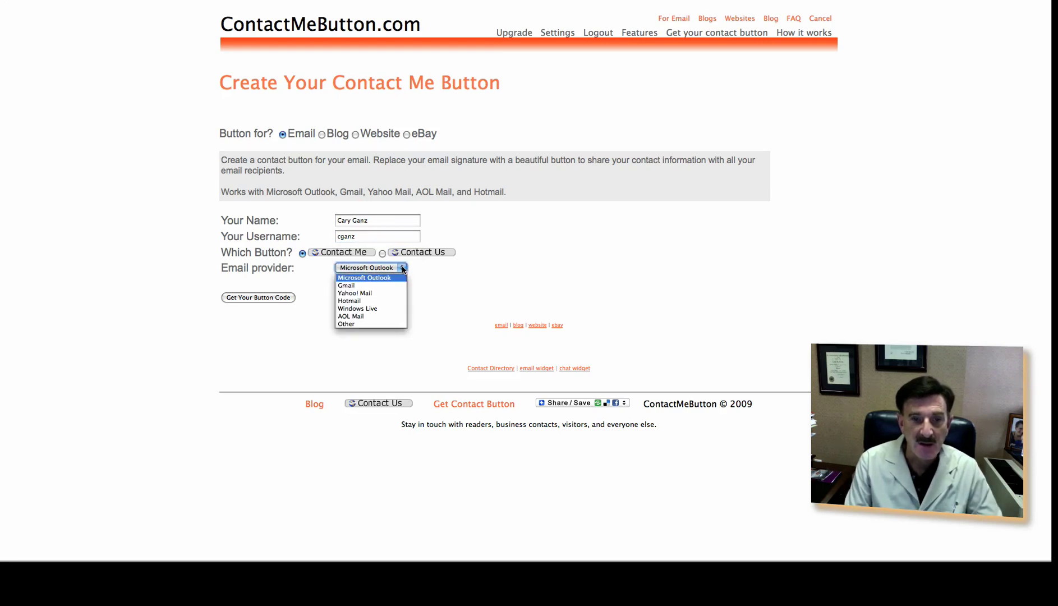
Generate the Microsoft Outlook Contact Me button code and copy the button image's link.
left_click(295, 327)
left_click(275, 300)
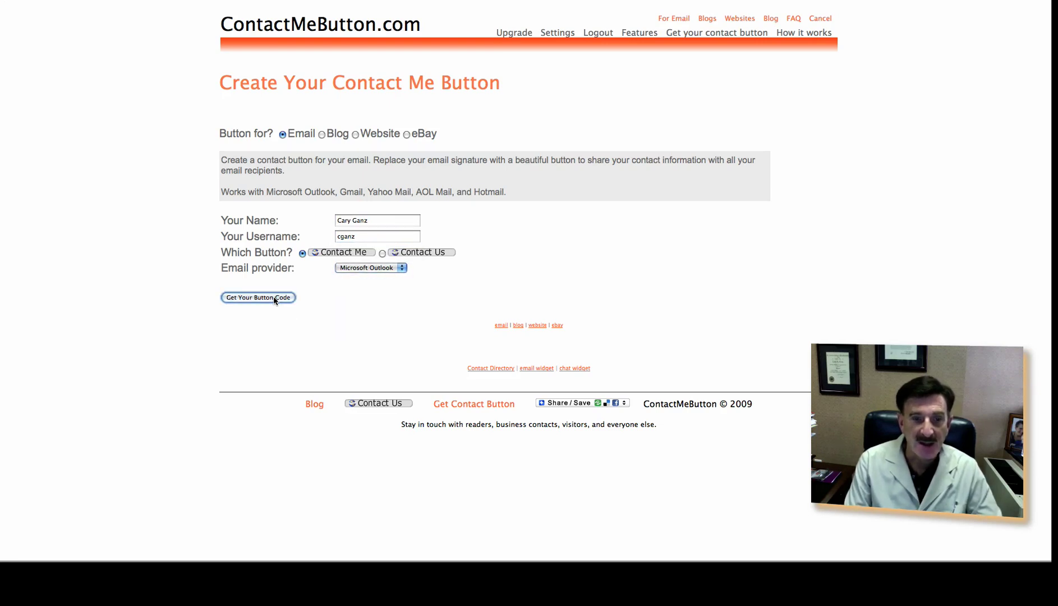
scroll(327, 431, "down", 3)
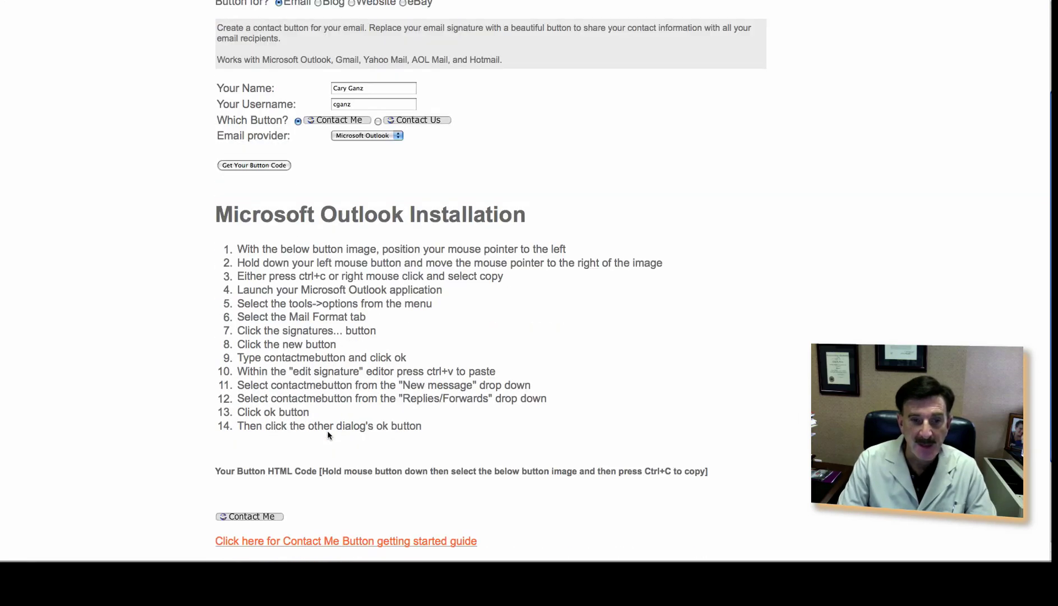
scroll(327, 431, "down", 1)
scroll(291, 410, "down", 2)
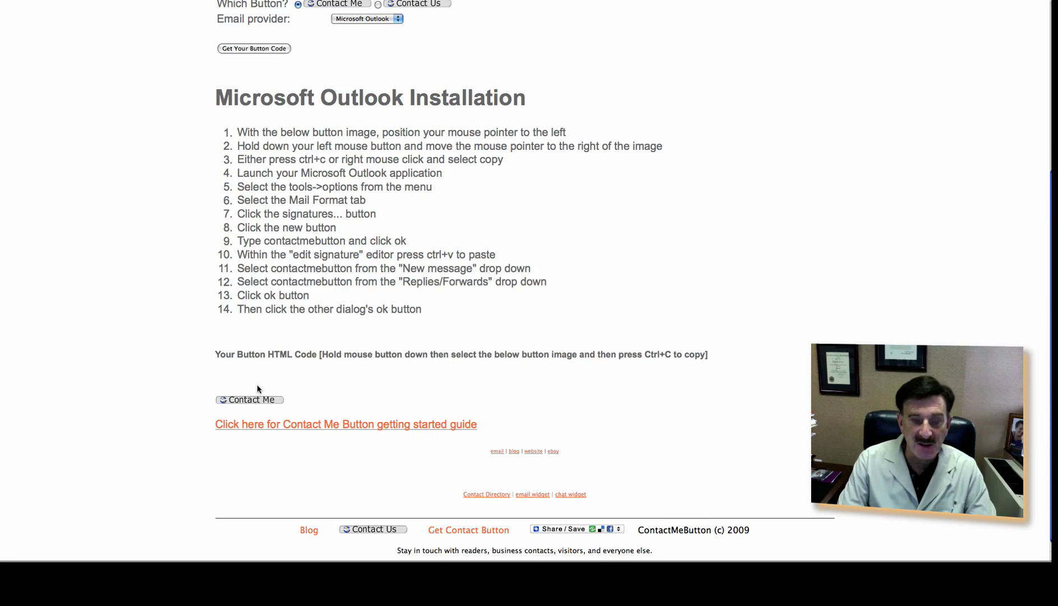
left_click_drag(264, 395, 278, 403)
right_click(269, 399)
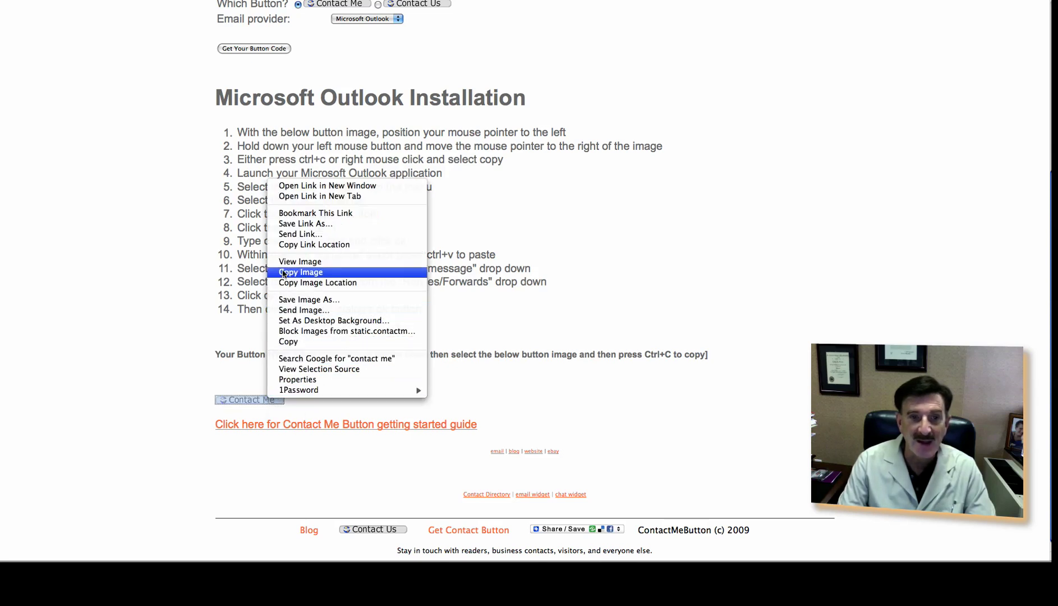
left_click(311, 245)
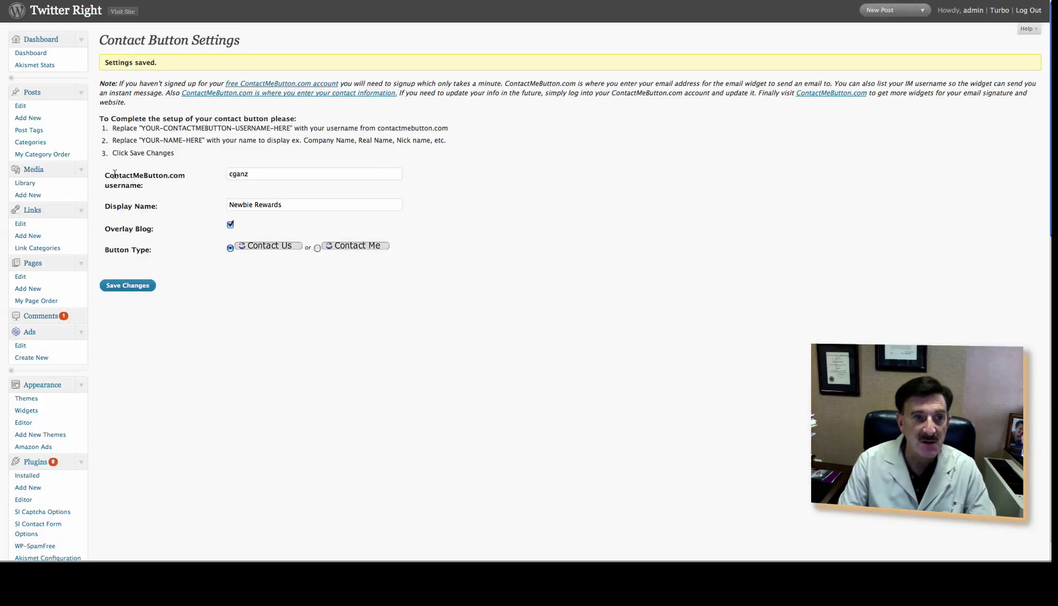
Open the Twitter Comment of the Day post in the HTML editor, after the video line.
left_click(21, 107)
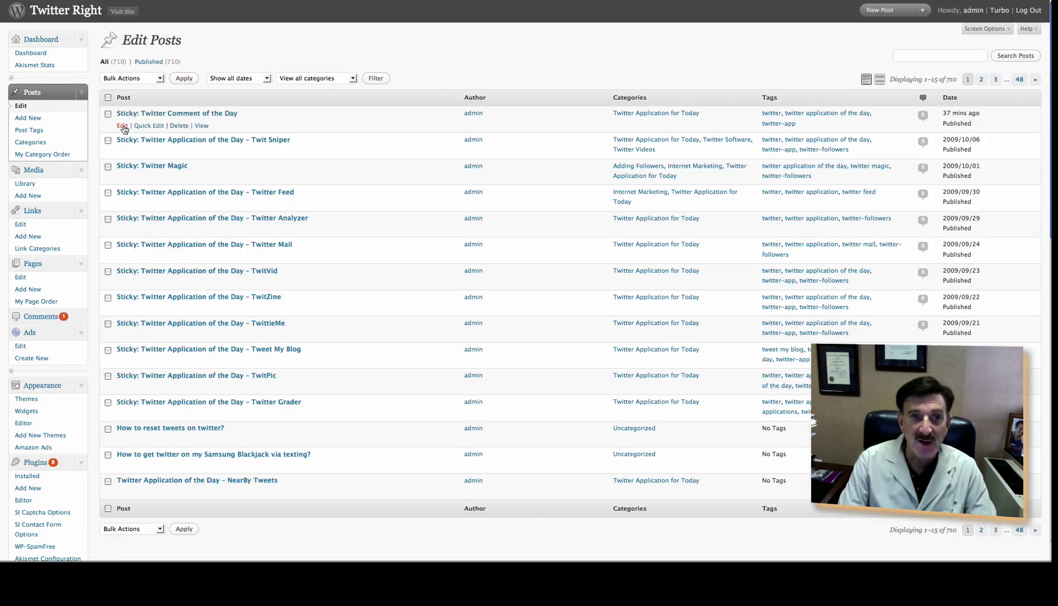
left_click(123, 126)
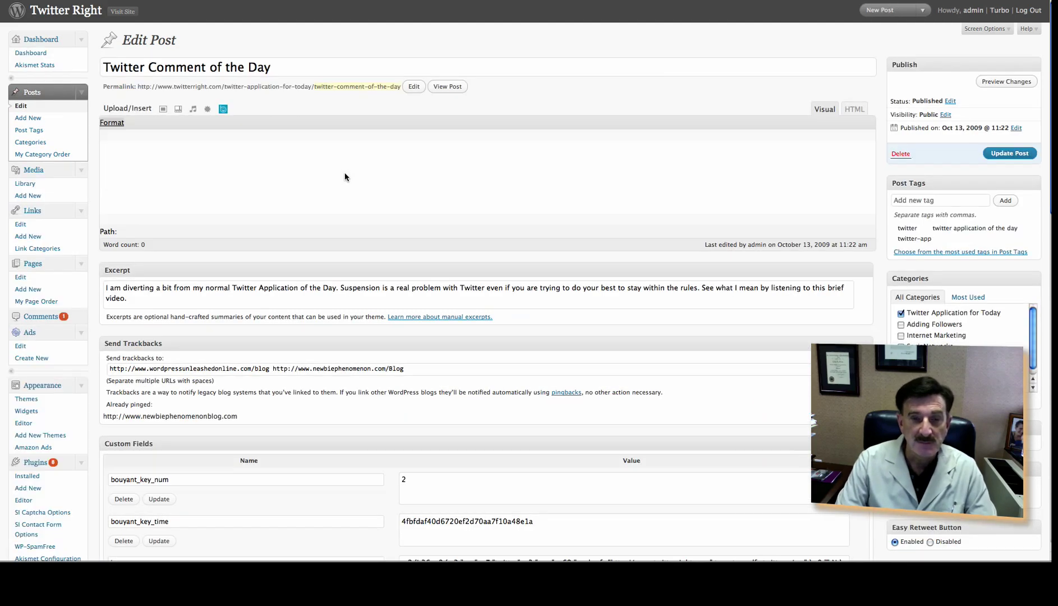
left_click(355, 193)
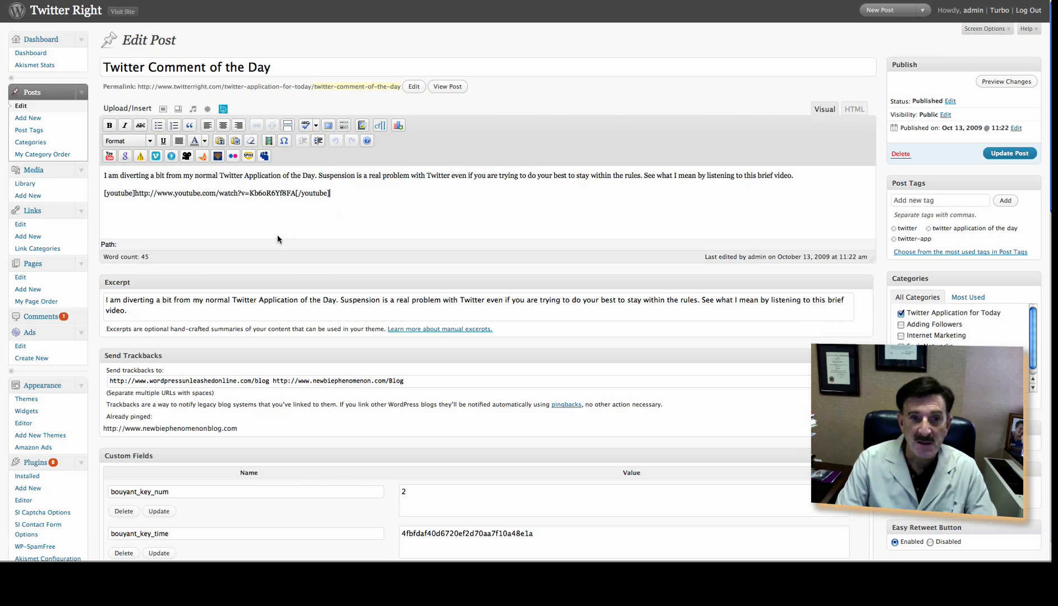
left_click(855, 110)
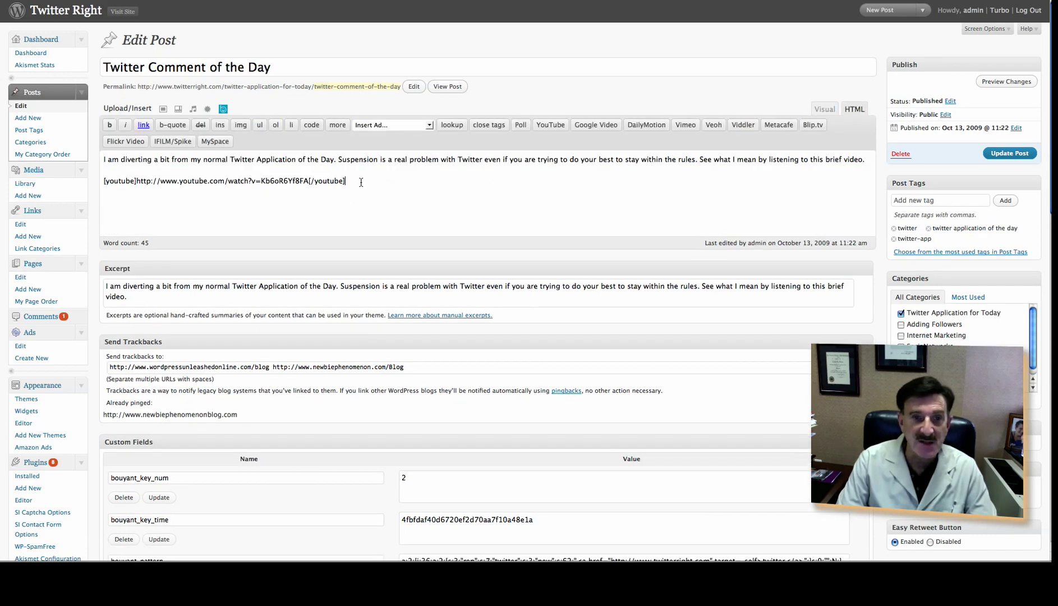
Paste the contact link on a new line below the video, then delete that line.
key("Return")
key("Return")
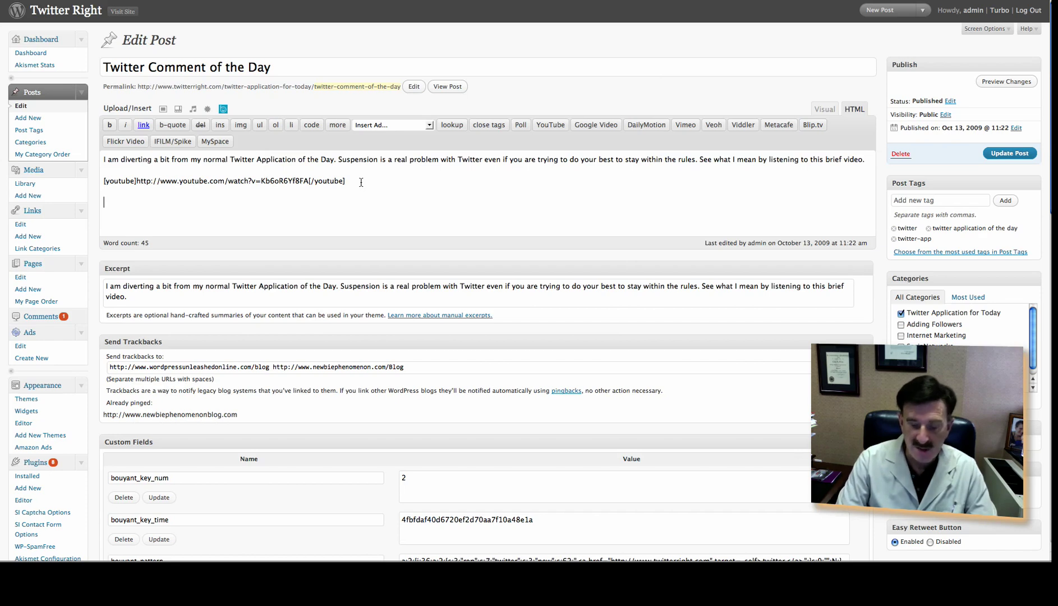
right_click(111, 207)
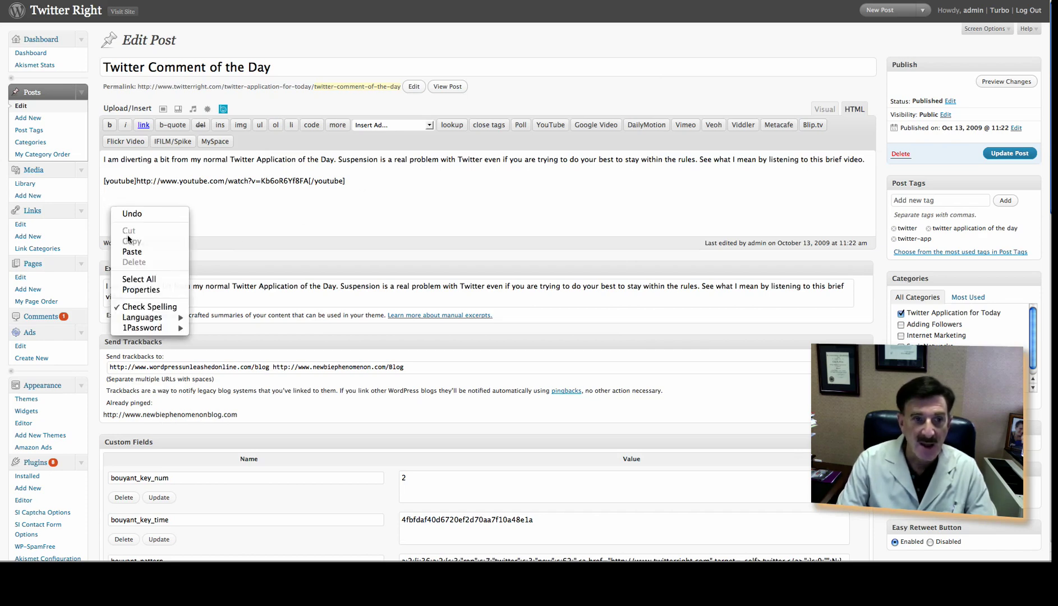
left_click(137, 252)
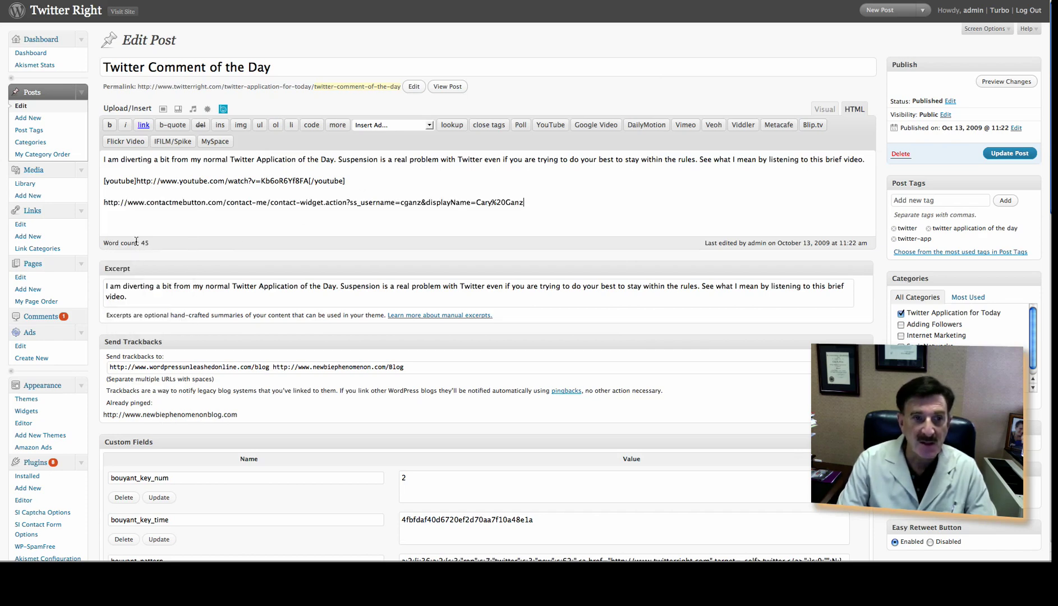
triple_click(349, 203)
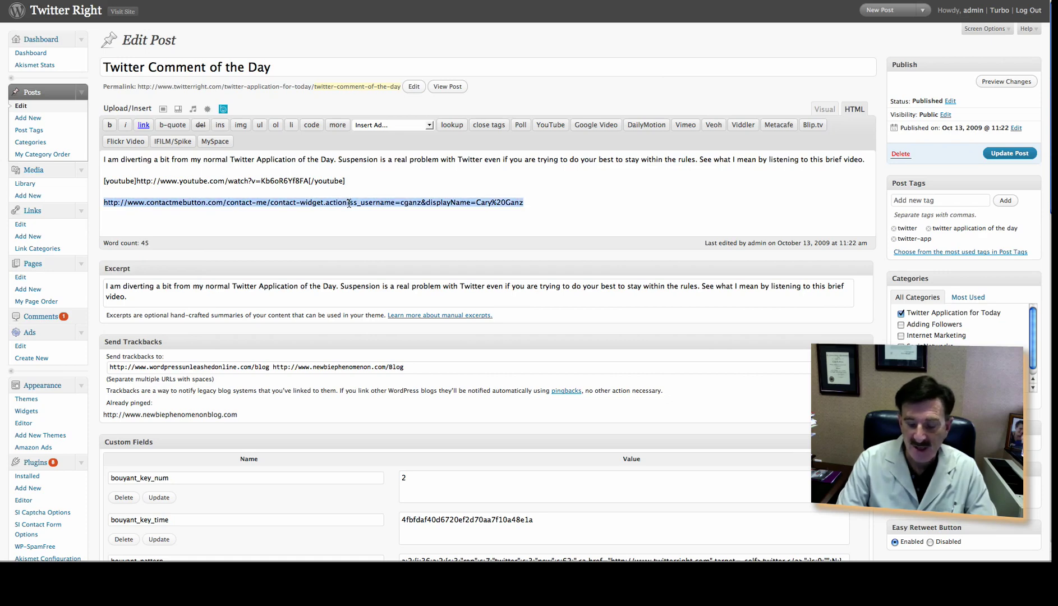
key("BackSpace")
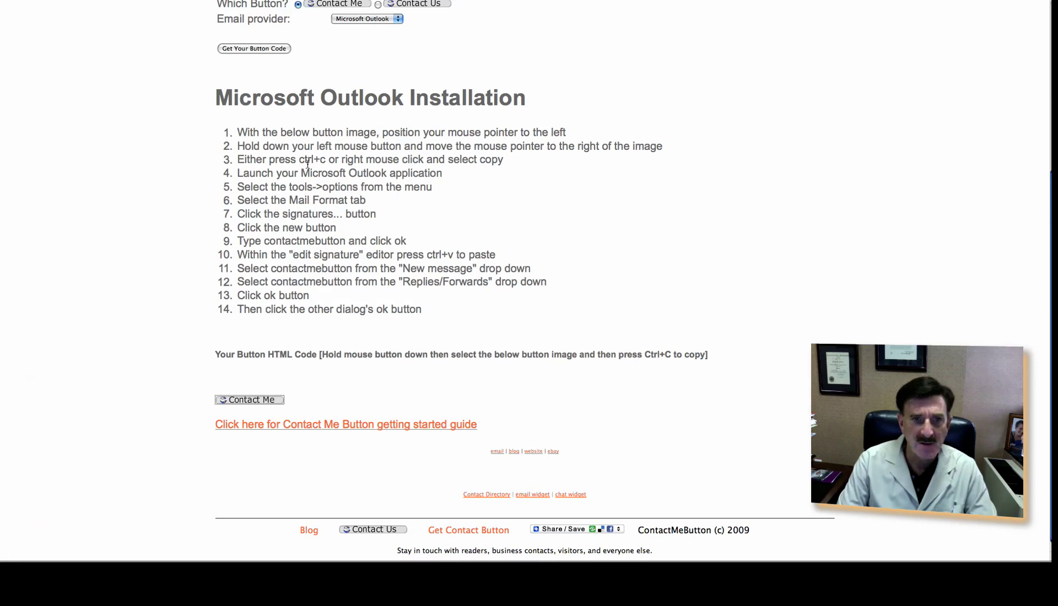
Navigate from the ContactMeButton.com home page to the Create Your Contact Me Button page.
left_click(254, 48)
scroll(402, 21, "up", 5)
left_click(401, 23)
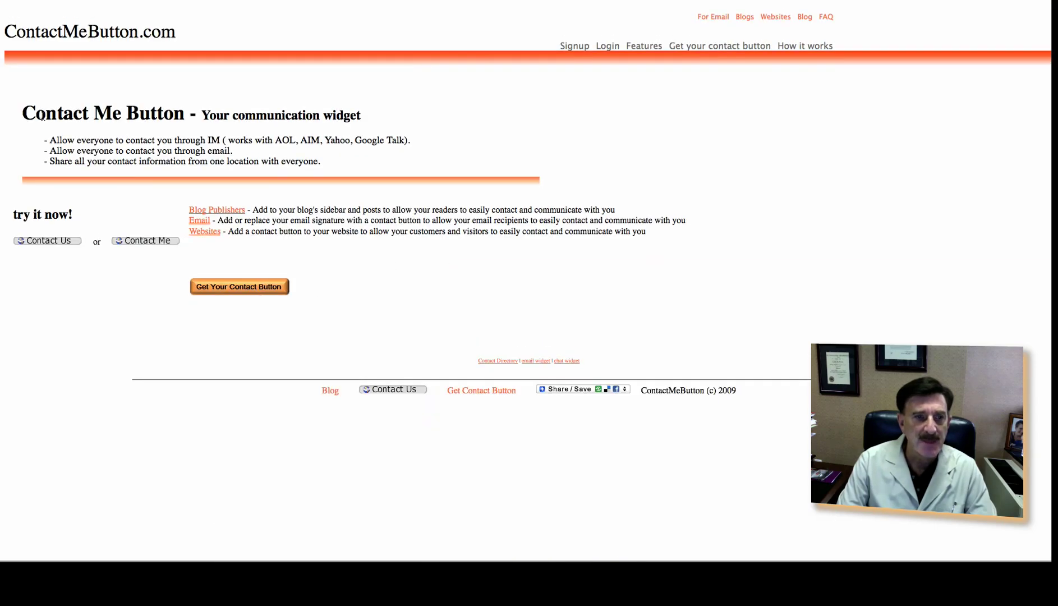
left_click(252, 287)
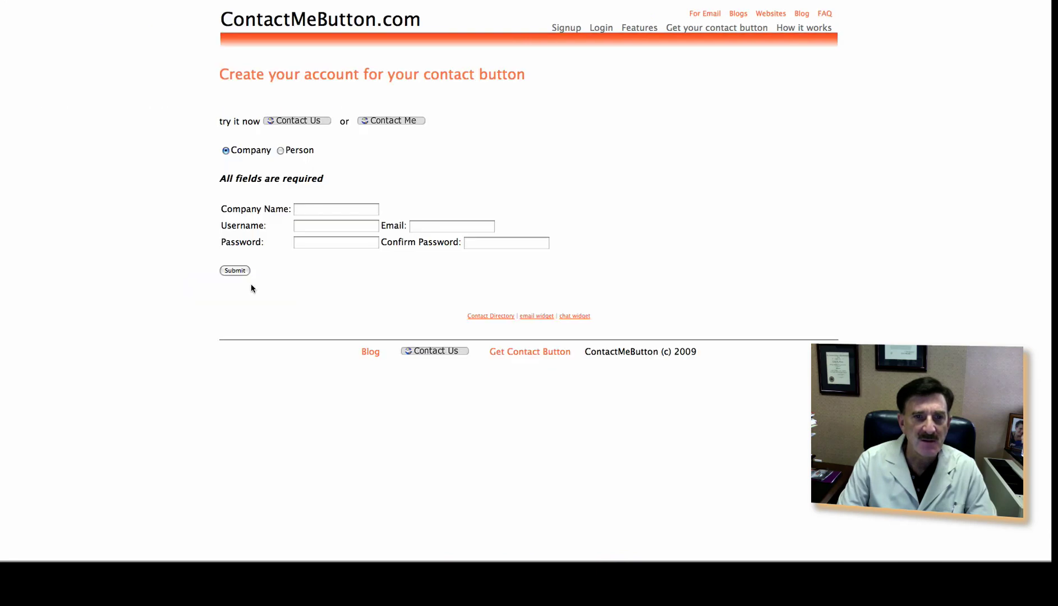
left_click(307, 208)
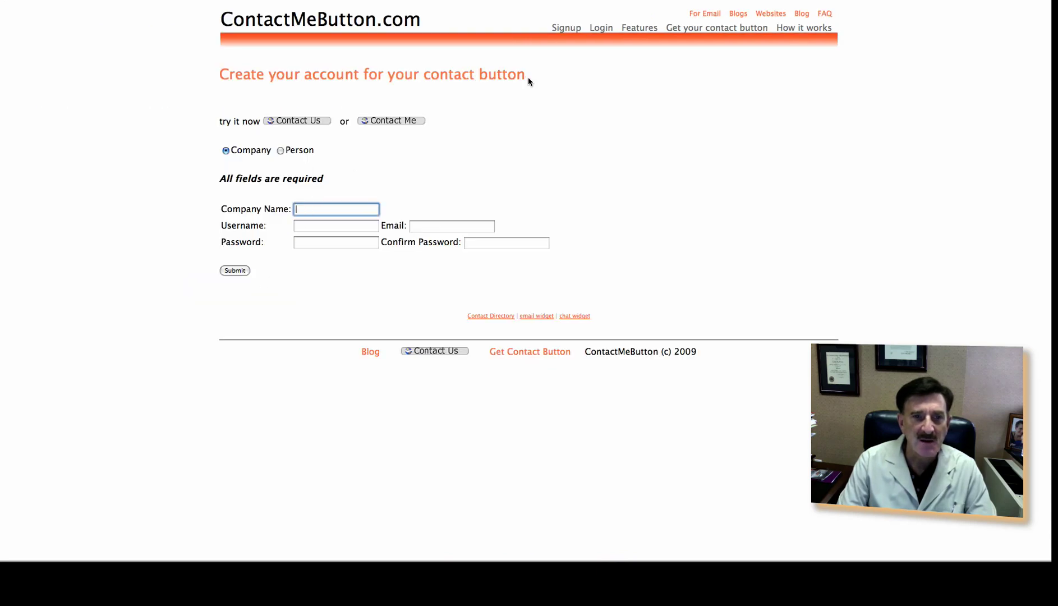
left_click(698, 28)
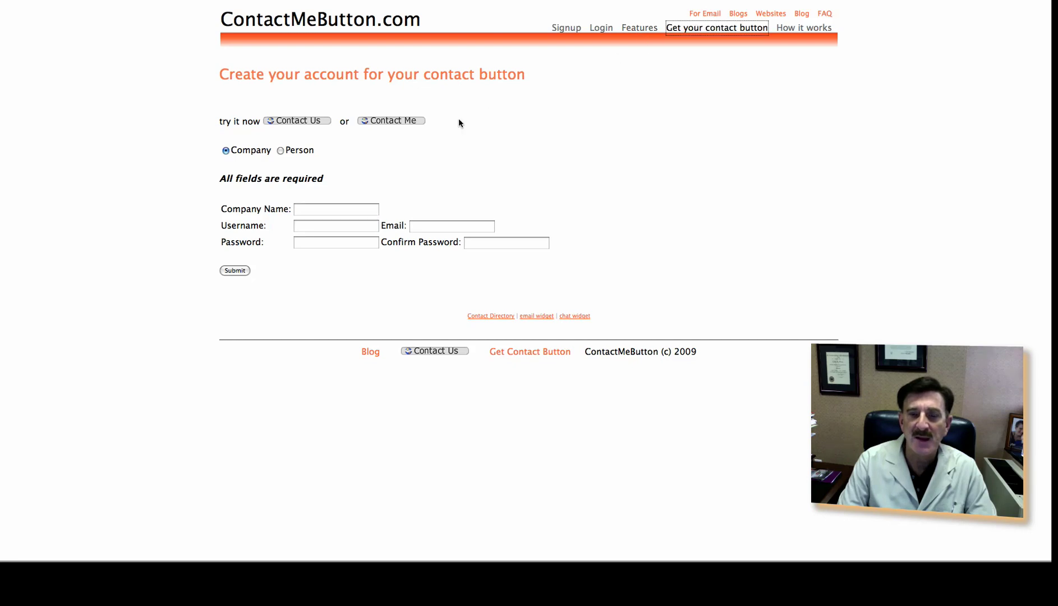
left_click(362, 220)
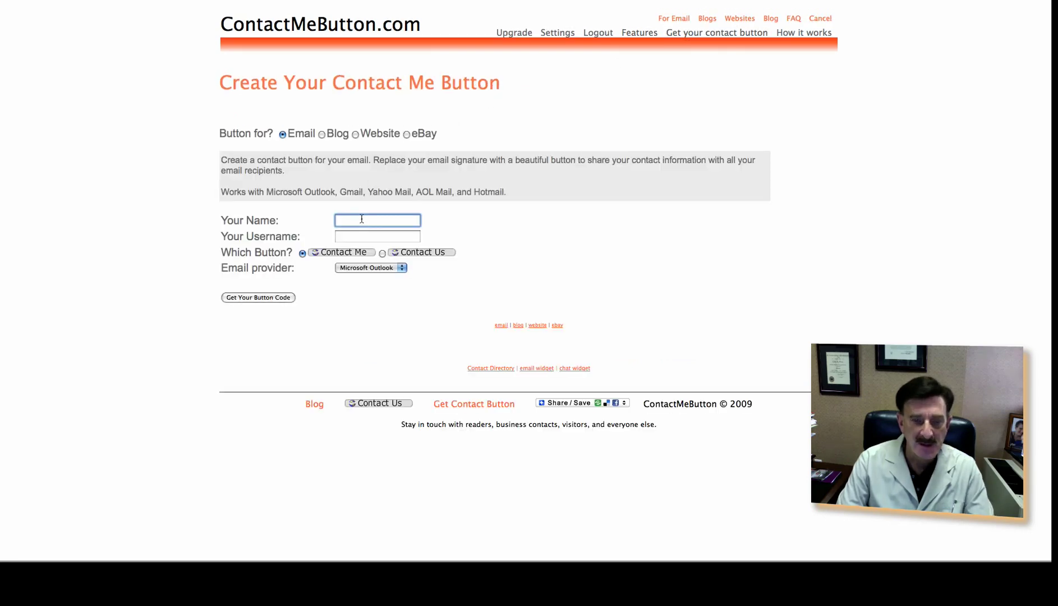
type("Cary Ganz")
key("Tab")
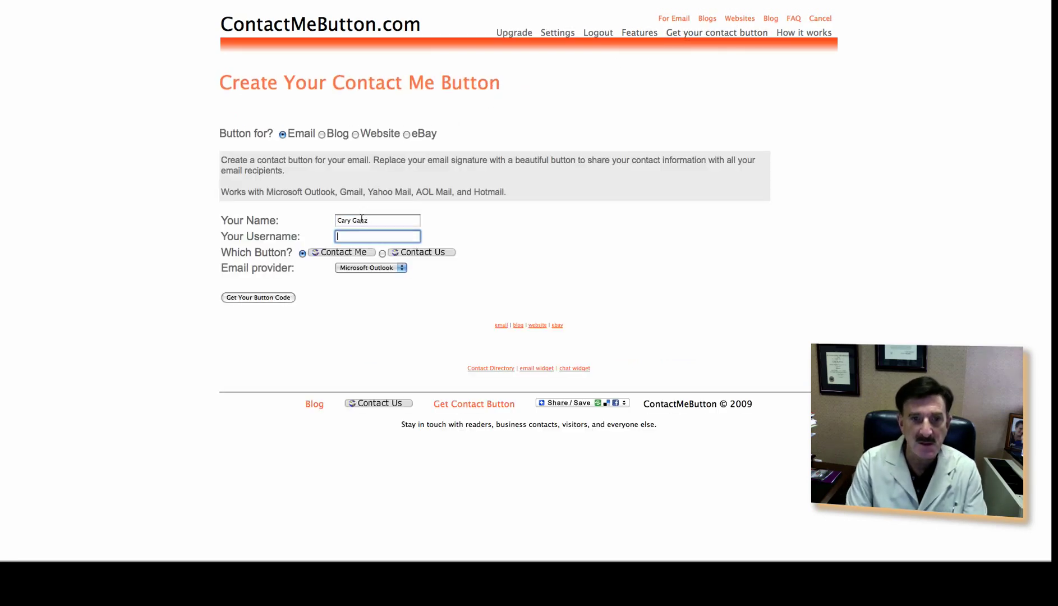
type("cganz")
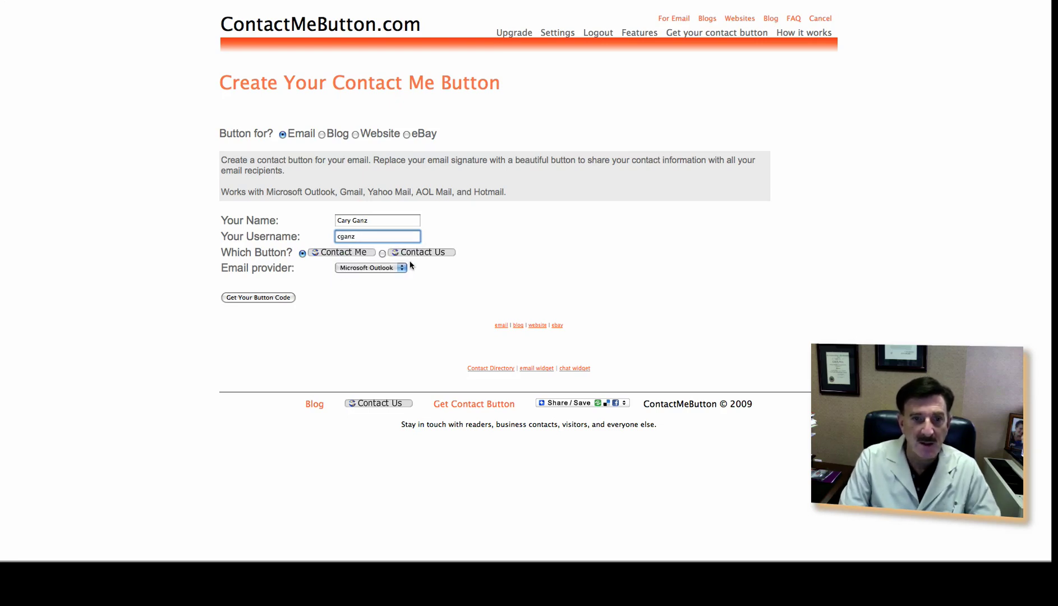
left_click(401, 268)
left_click(362, 324)
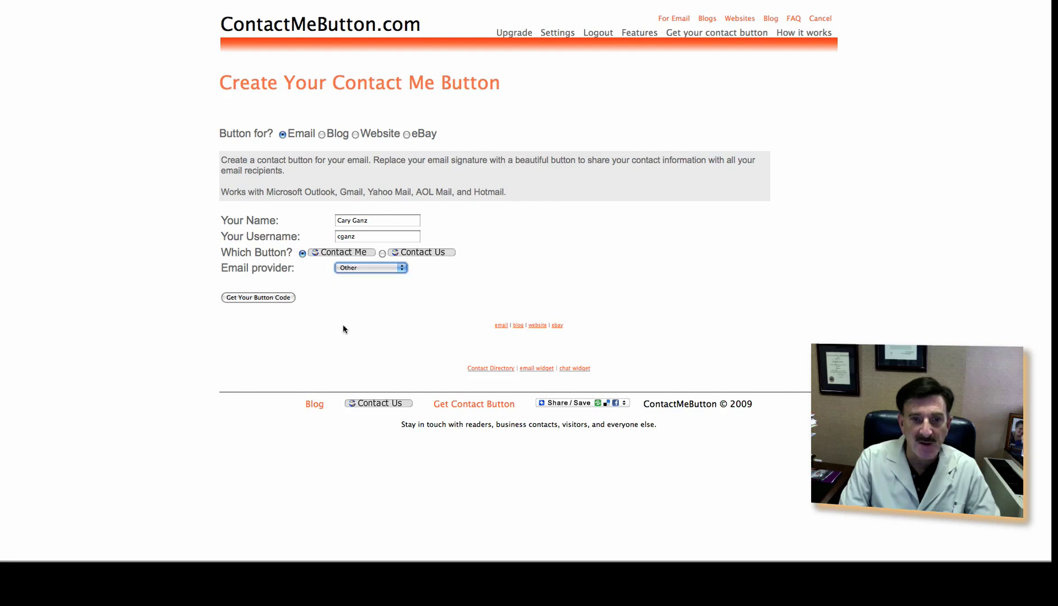
left_click(258, 298)
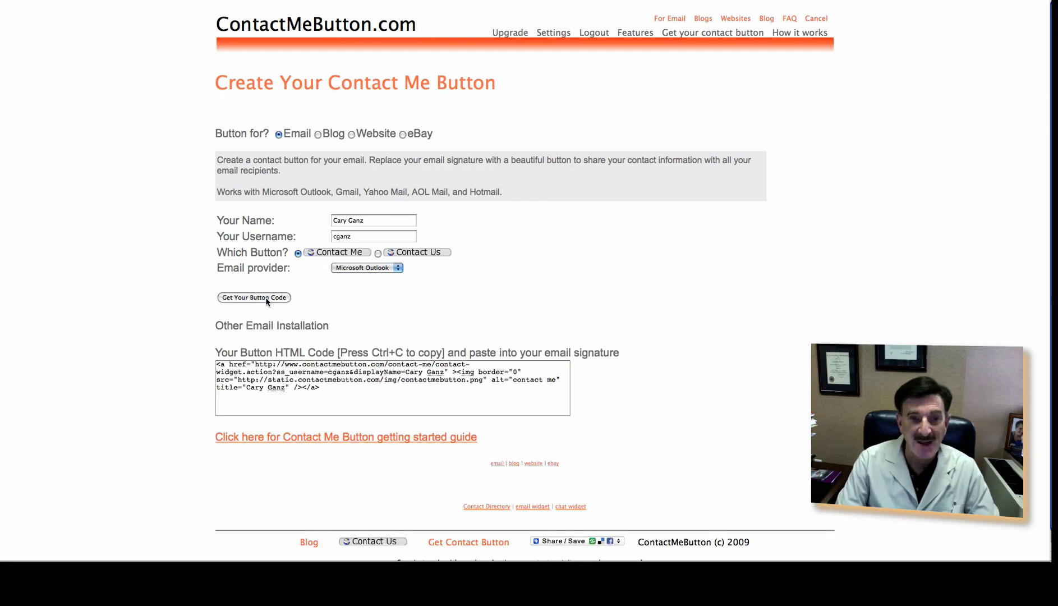
Copy the generated Contact Me button HTML code.
left_click(285, 389)
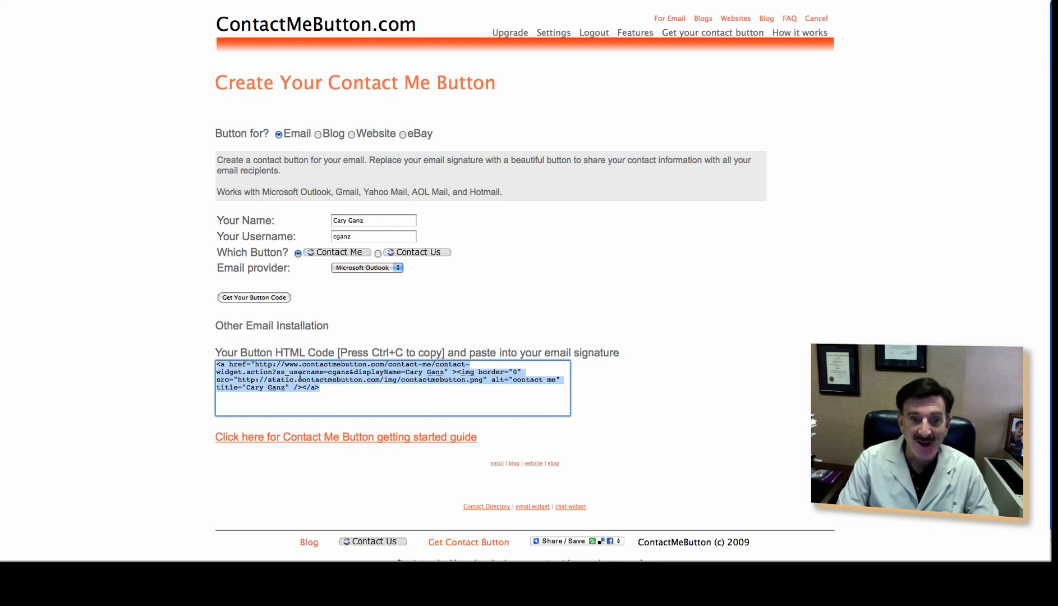
right_click(300, 374)
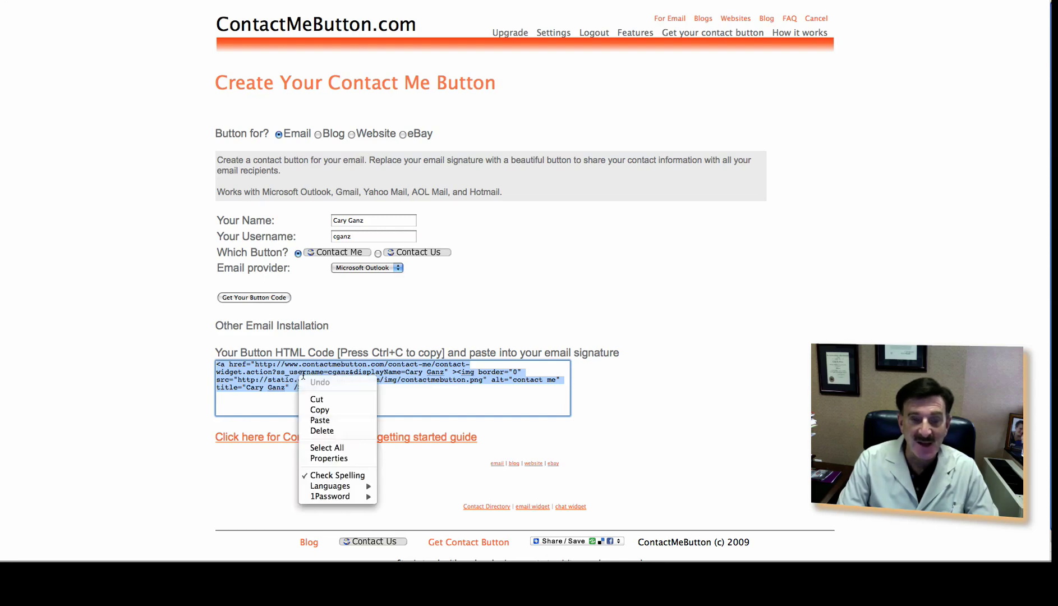
left_click(320, 410)
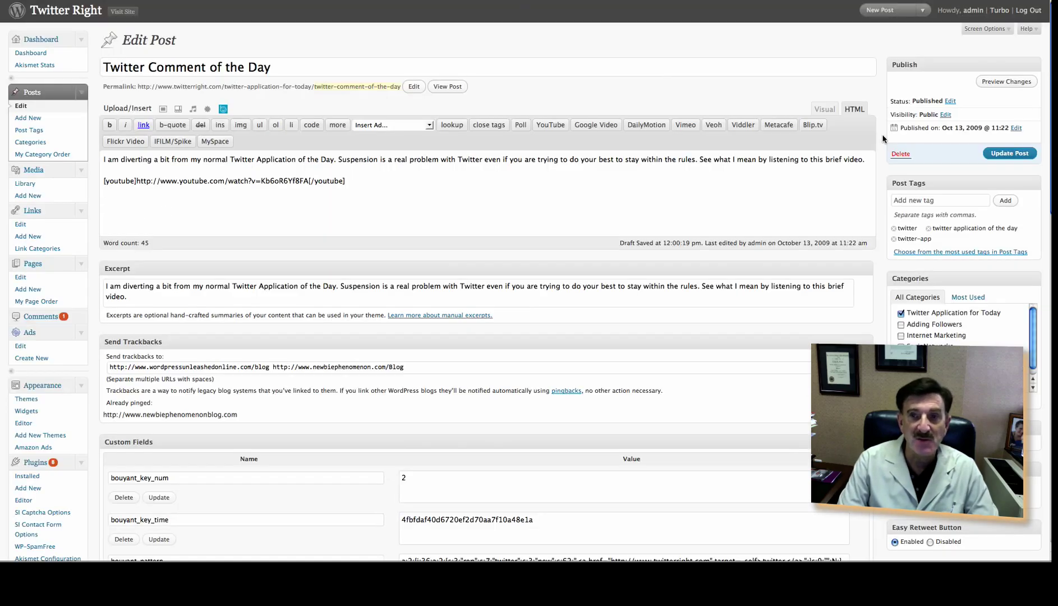
Paste the button HTML under the YouTube video line and update the post.
right_click(118, 206)
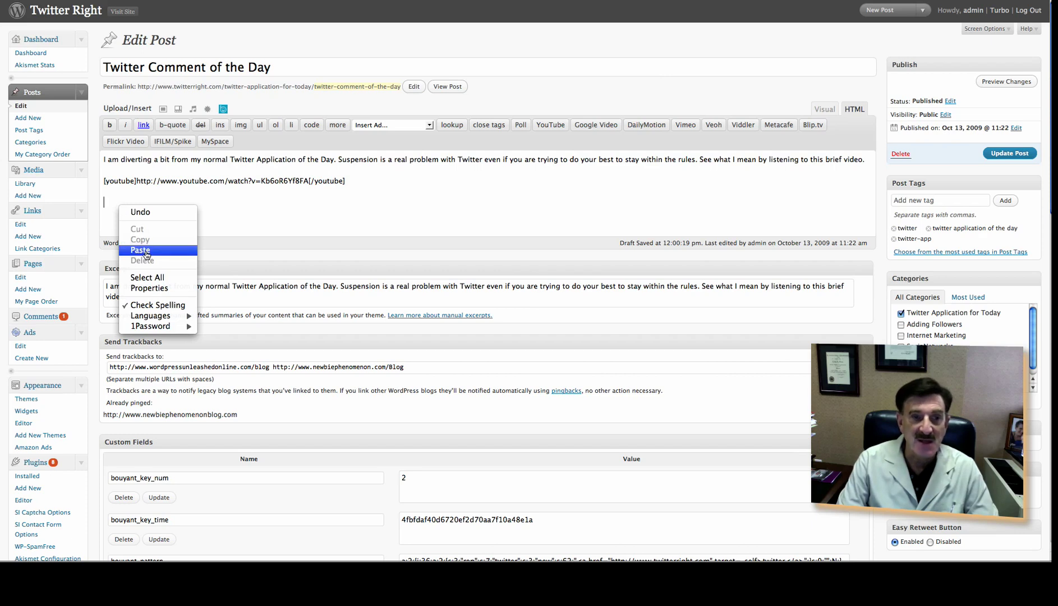
left_click(146, 250)
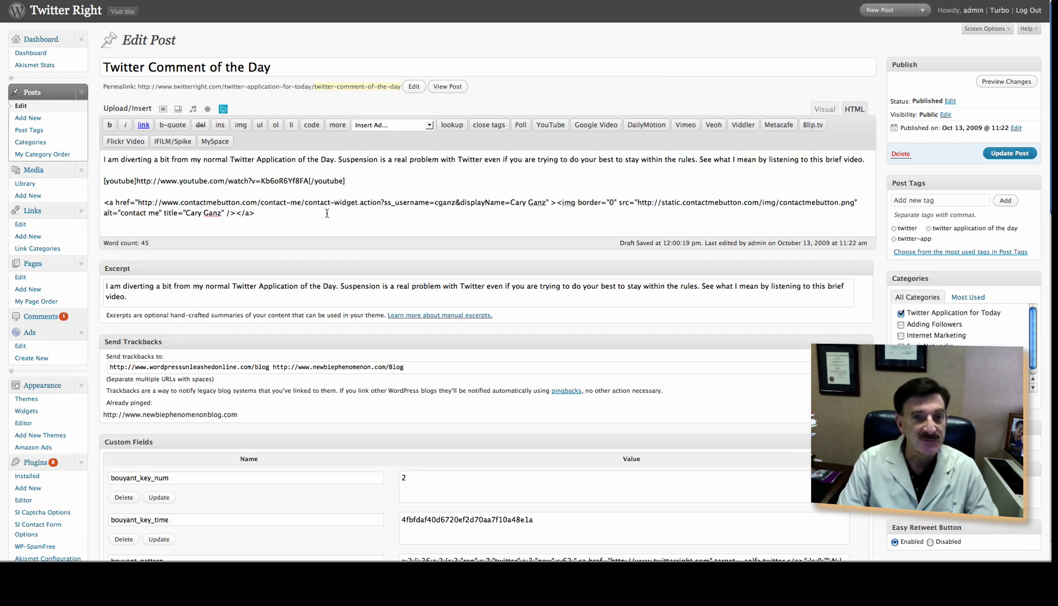
left_click(1009, 153)
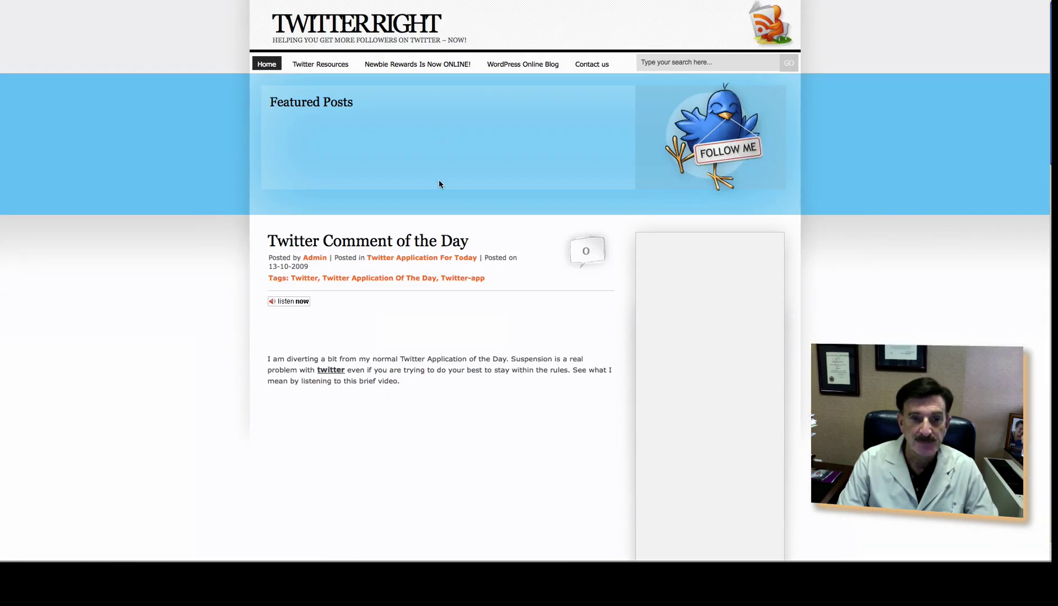
Scroll the live post down to the Contact Me button beneath the YouTube embed.
scroll(529, 279, "down", 3)
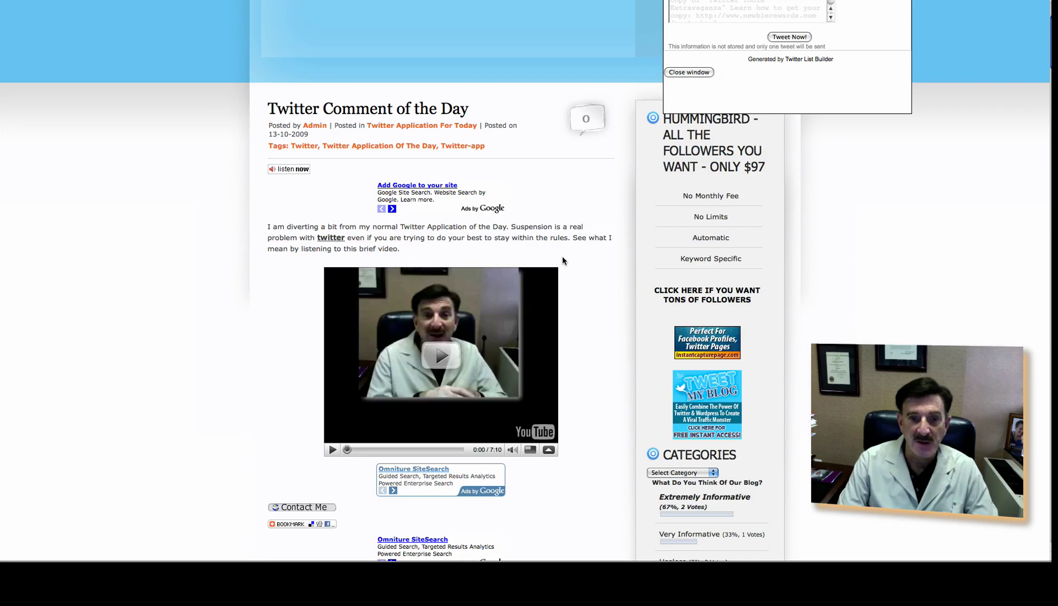
scroll(560, 258, "down", 2)
scroll(562, 260, "down", 1)
scroll(562, 261, "down", 1)
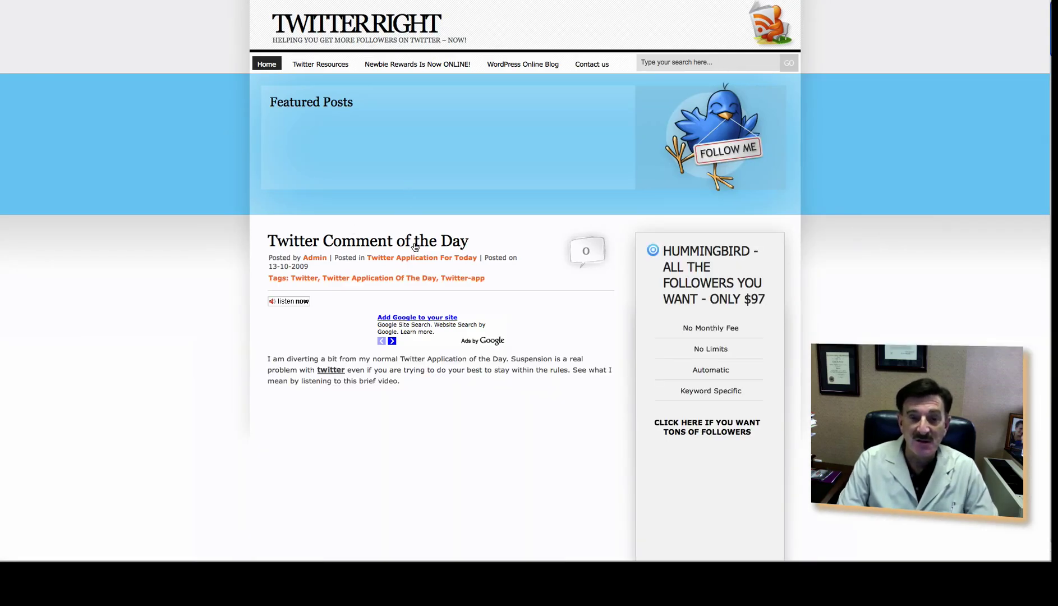
scroll(415, 247, "down", 2)
scroll(414, 246, "down", 3)
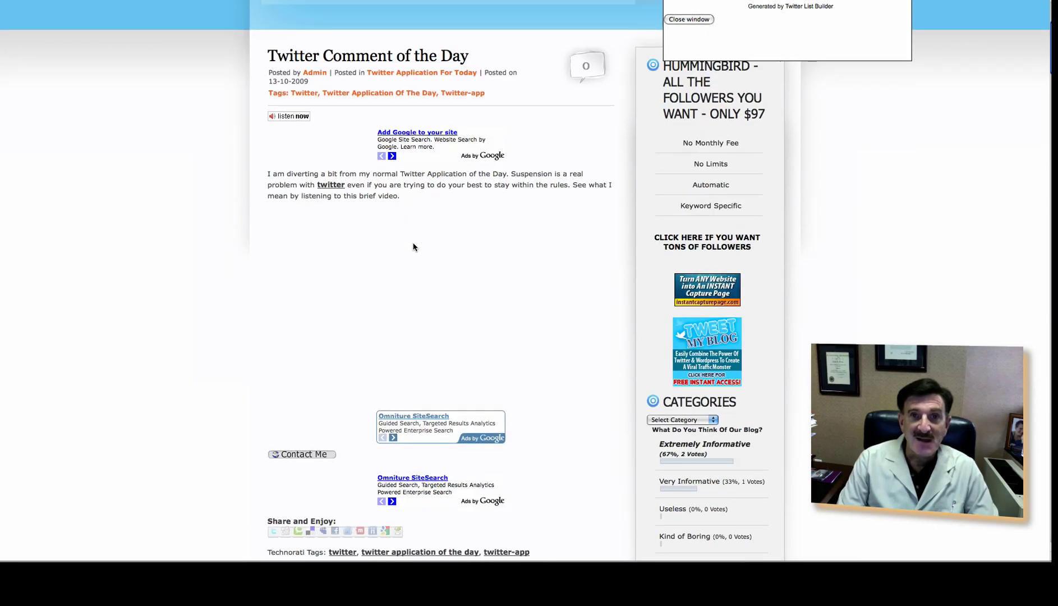
scroll(414, 247, "down", 1)
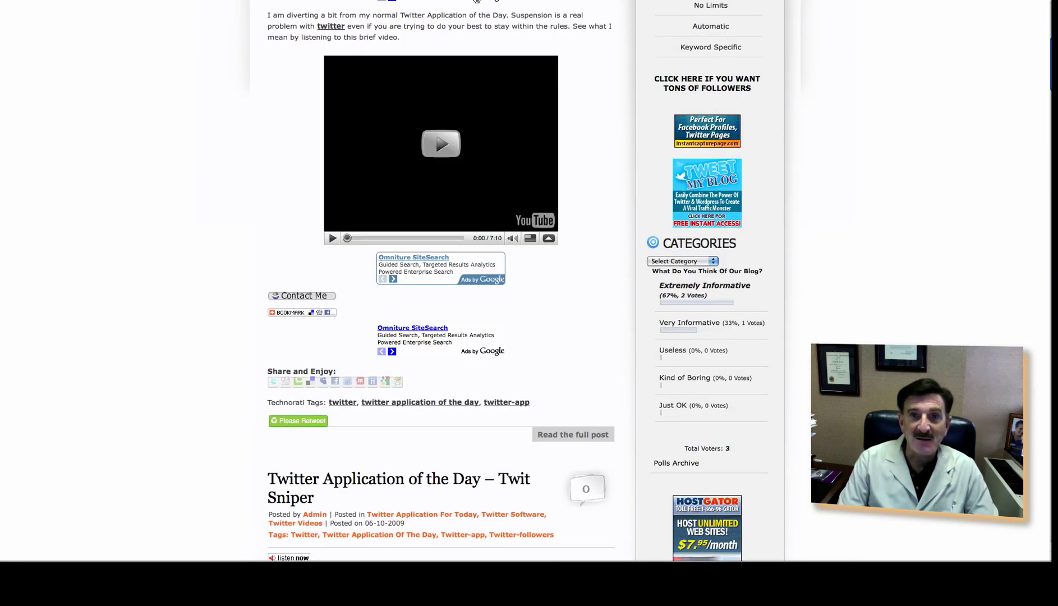